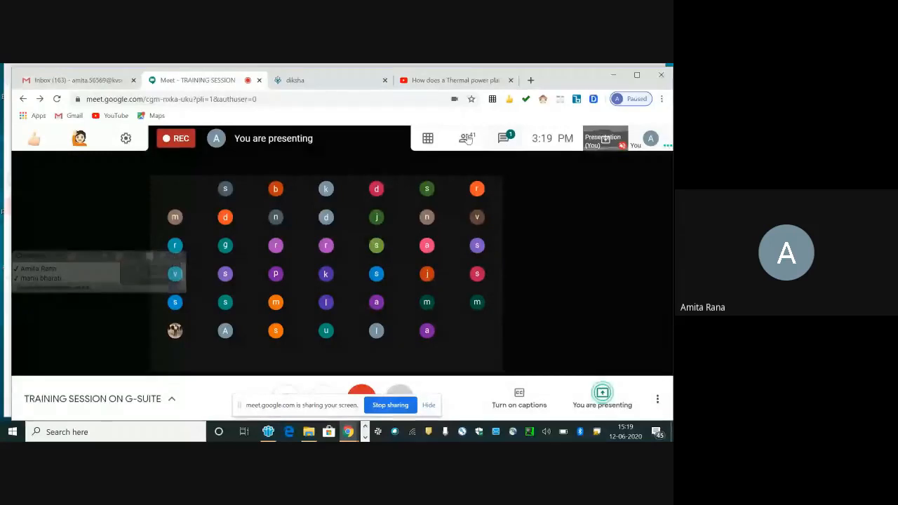
# Step: Show the meeting's participant list with the first guest's controls, and deny entry to the requester from outside the organisation
pyautogui.click(466, 139)
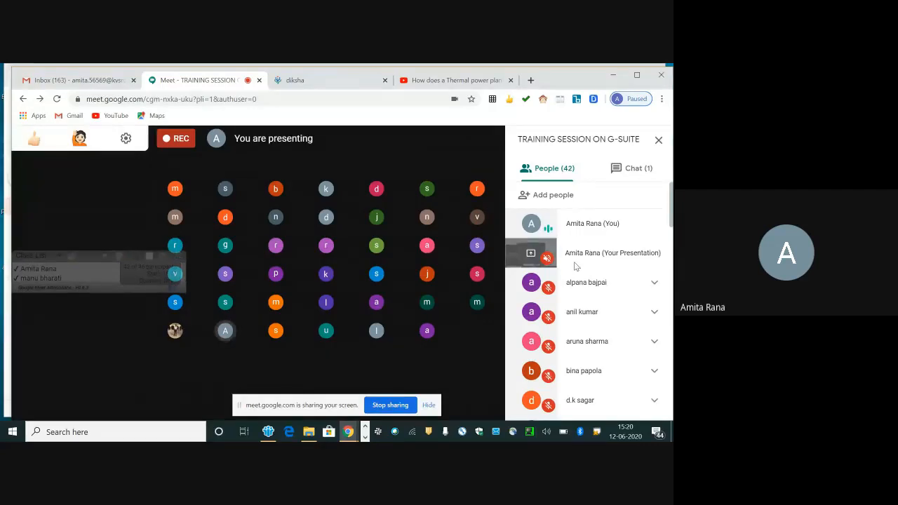
pyautogui.click(654, 284)
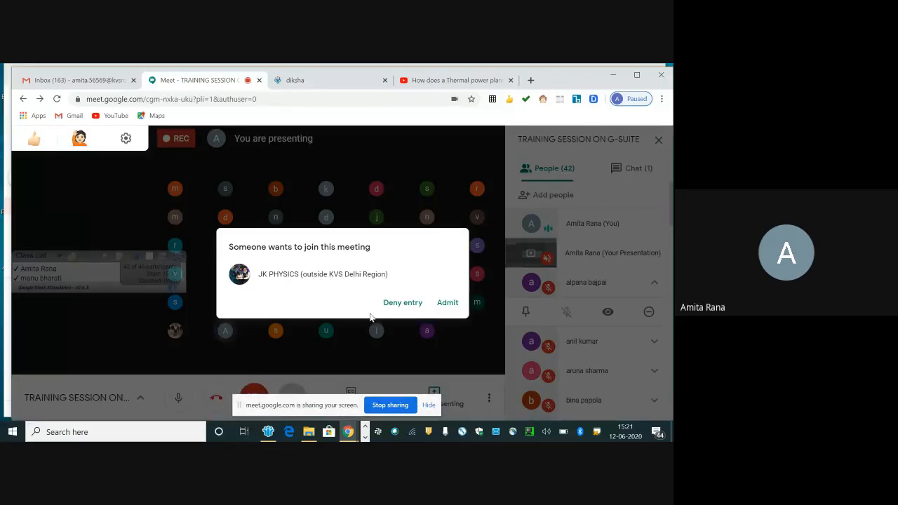
pyautogui.click(415, 304)
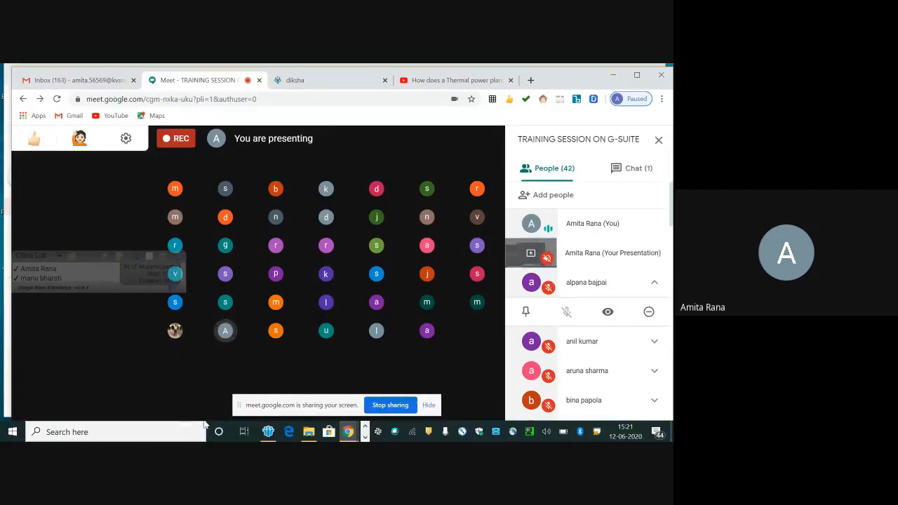
pyautogui.moveTo(186, 410)
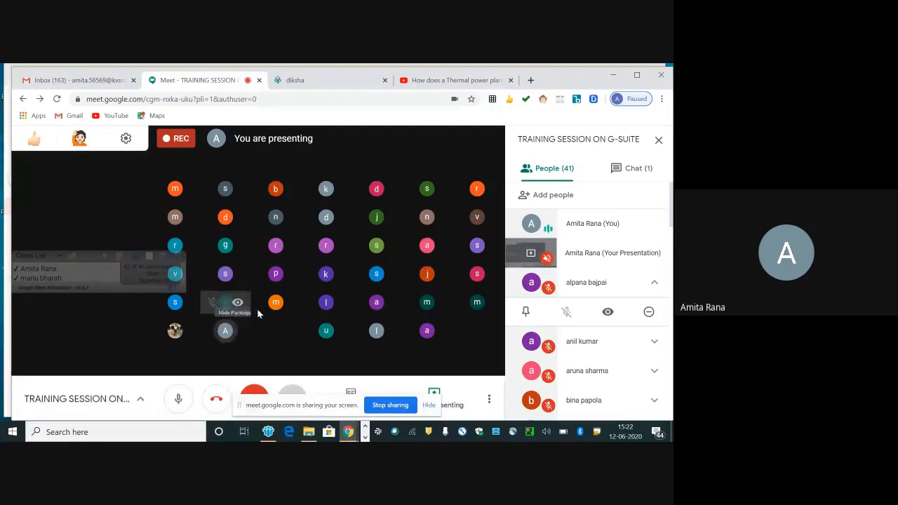
# Step: Switch to the Gmail inbox and launch Google Classroom from the Google apps
pyautogui.click(109, 79)
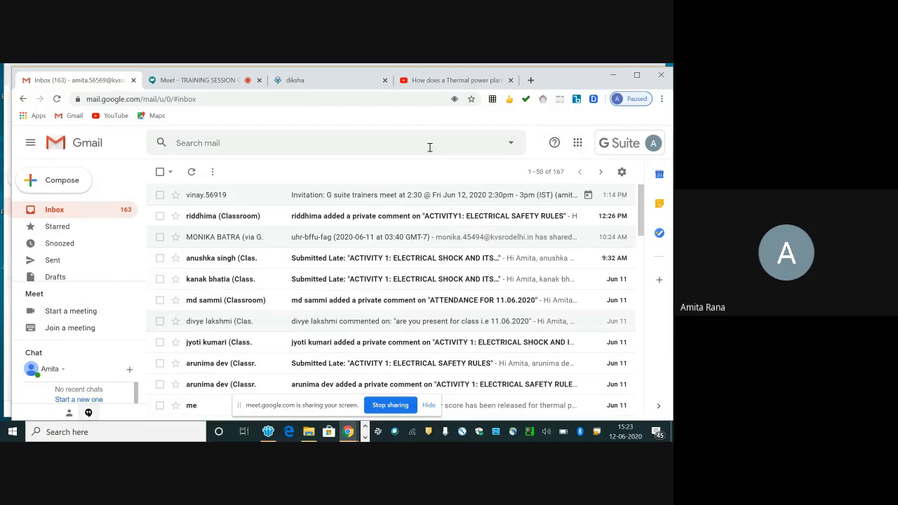
pyautogui.click(579, 144)
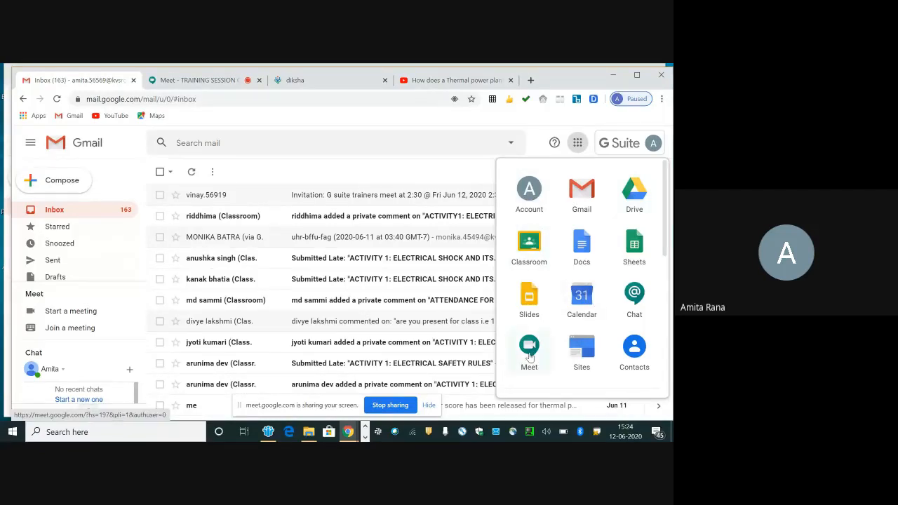
pyautogui.click(529, 249)
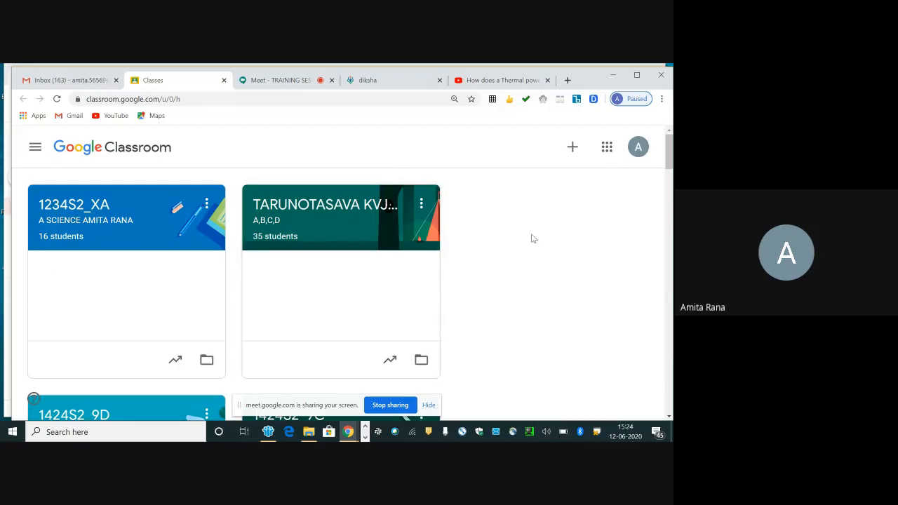
# Step: Start creating a new class and set its class name to "1424S2_X A"
pyautogui.click(573, 149)
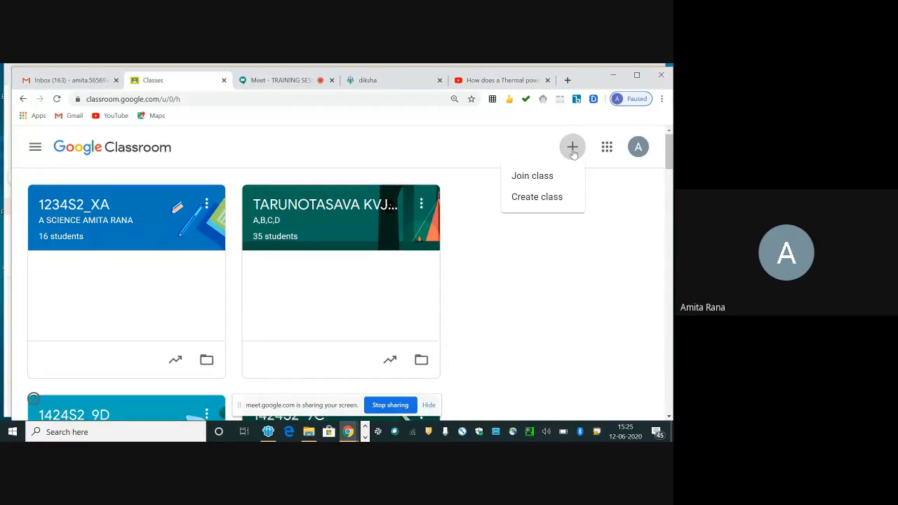
pyautogui.click(541, 197)
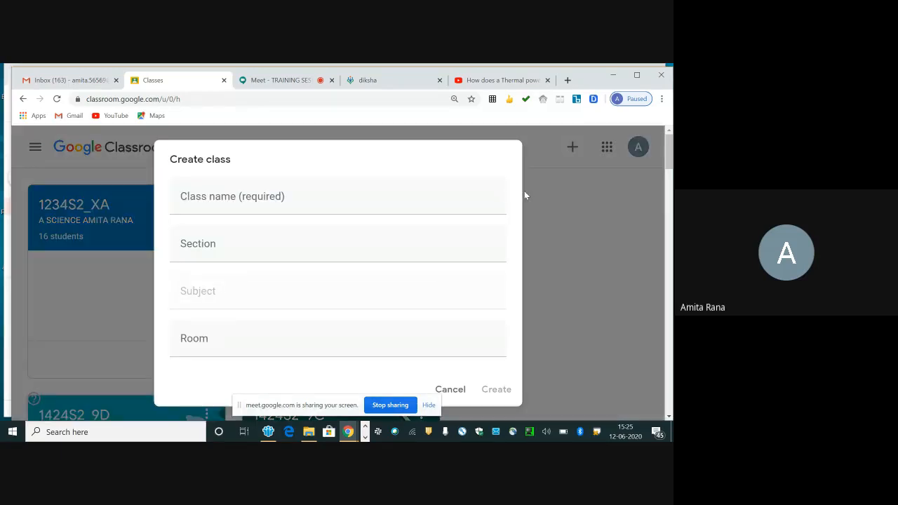
pyautogui.click(251, 204)
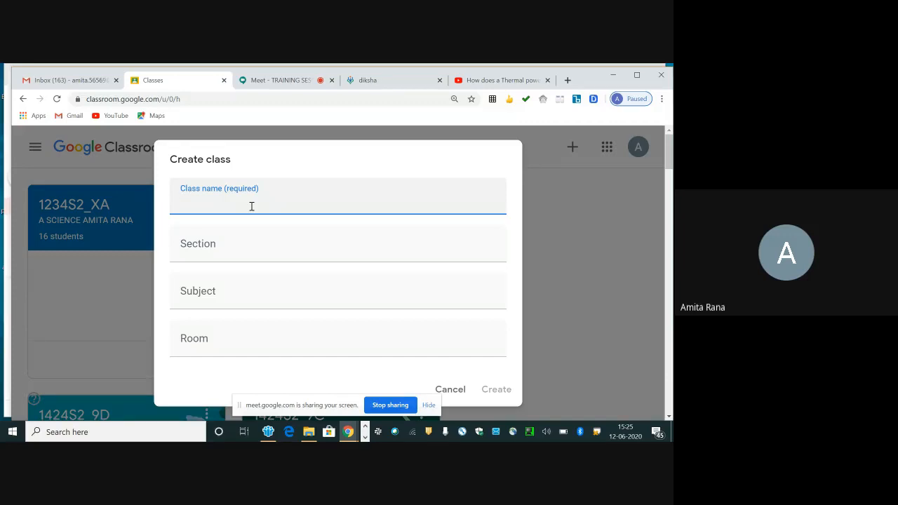
pyautogui.write('1424')
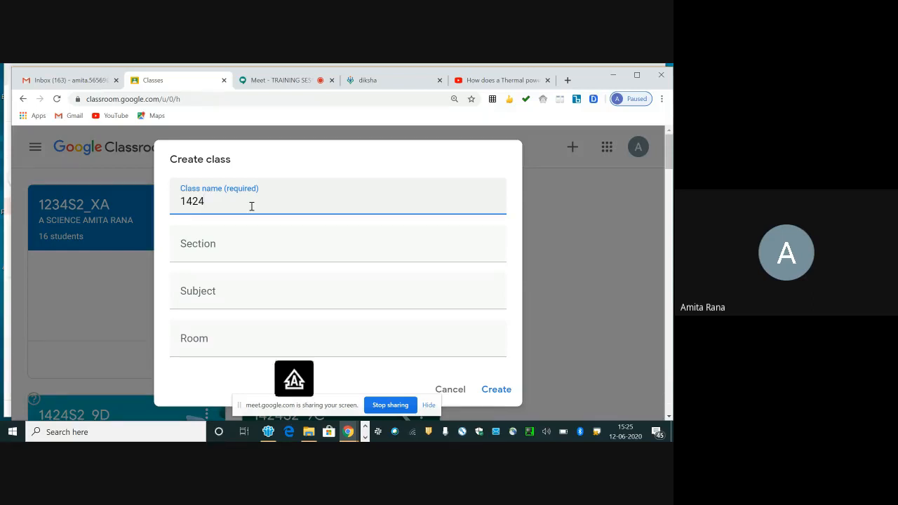
pyautogui.write('S2_')
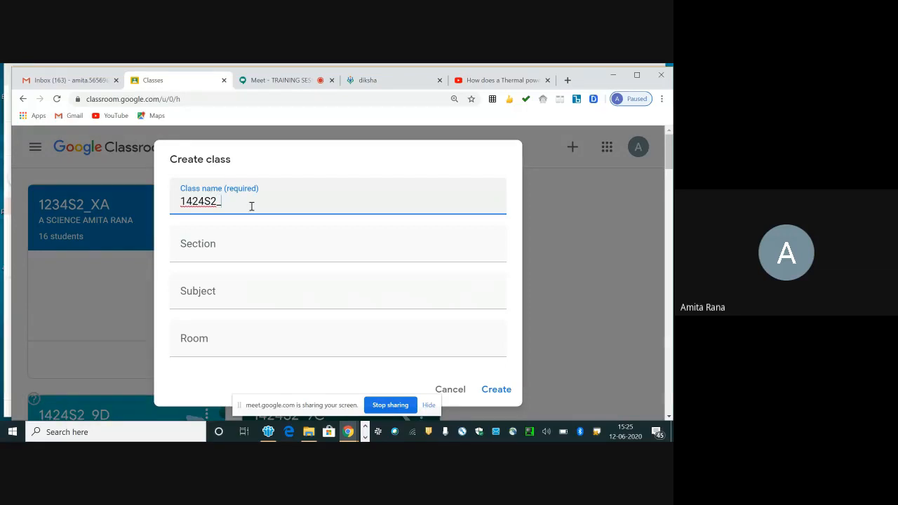
pyautogui.write('X A')
# Step: Fill in the class's section with "SCIENCE" followed by the teacher's full name
pyautogui.click(199, 256)
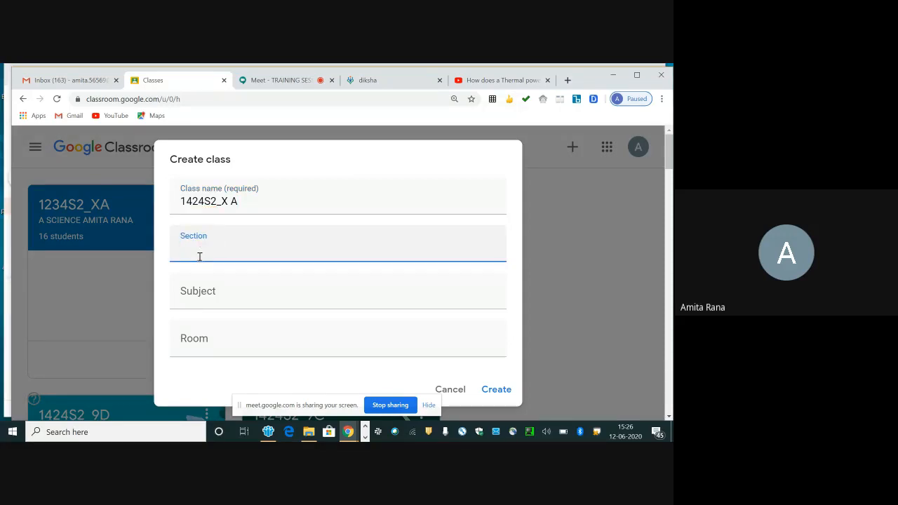
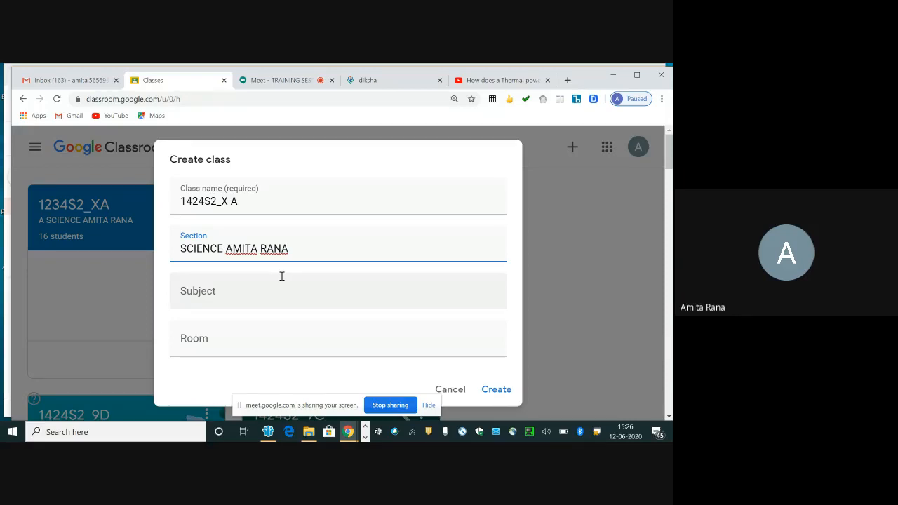
# Step: Set the subject to "SCIENCE", leave the room empty and create the class
pyautogui.click(211, 301)
pyautogui.write('SCIENCE')
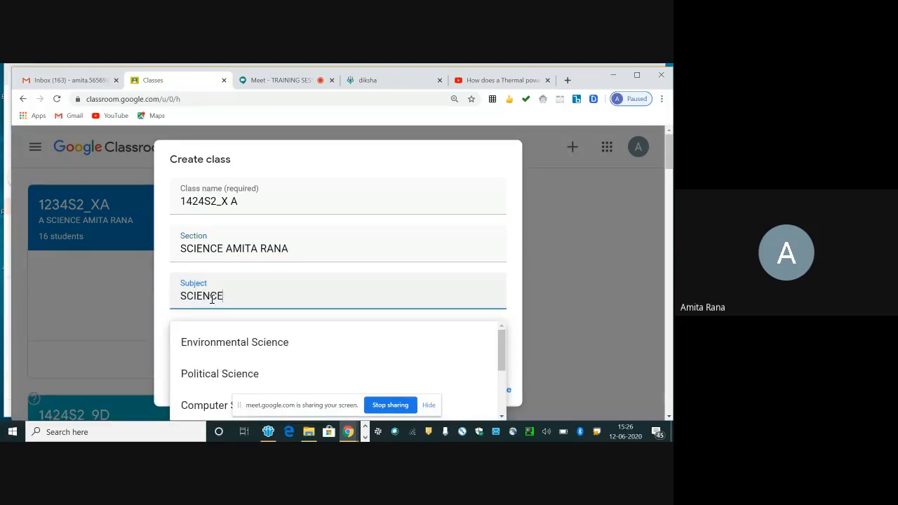
pyautogui.click(511, 307)
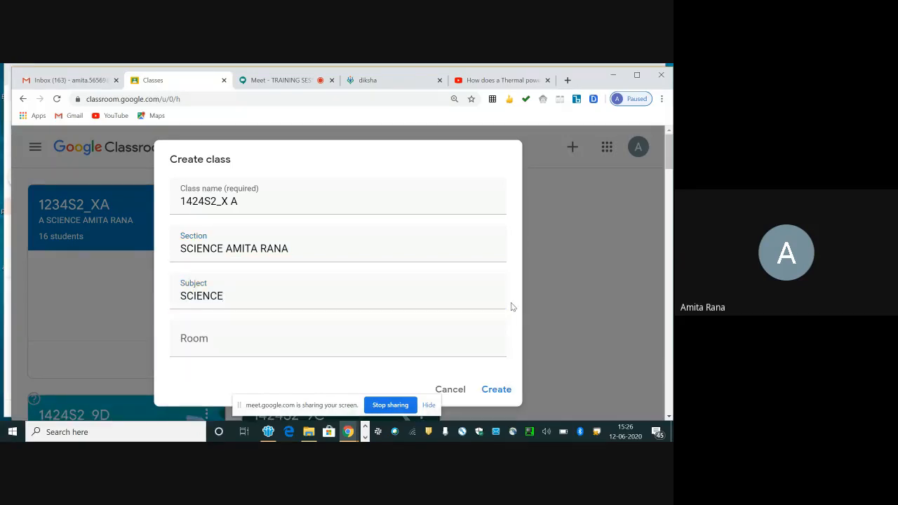
pyautogui.click(493, 391)
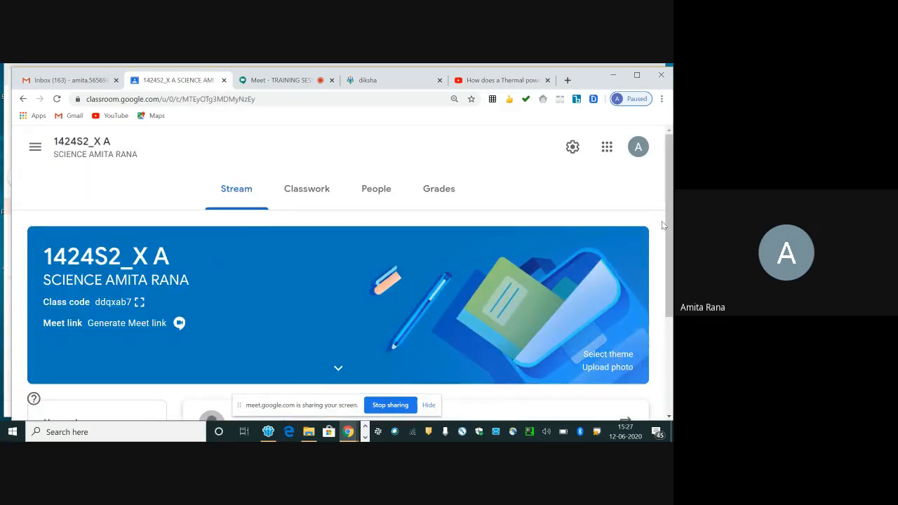
# Step: Look over the new class's Stream page, then open its class settings at the General section
pyautogui.moveTo(667, 221)
pyautogui.mouseDown()
pyautogui.moveTo(671, 316)
pyautogui.moveTo(673, 218)
pyautogui.mouseUp()
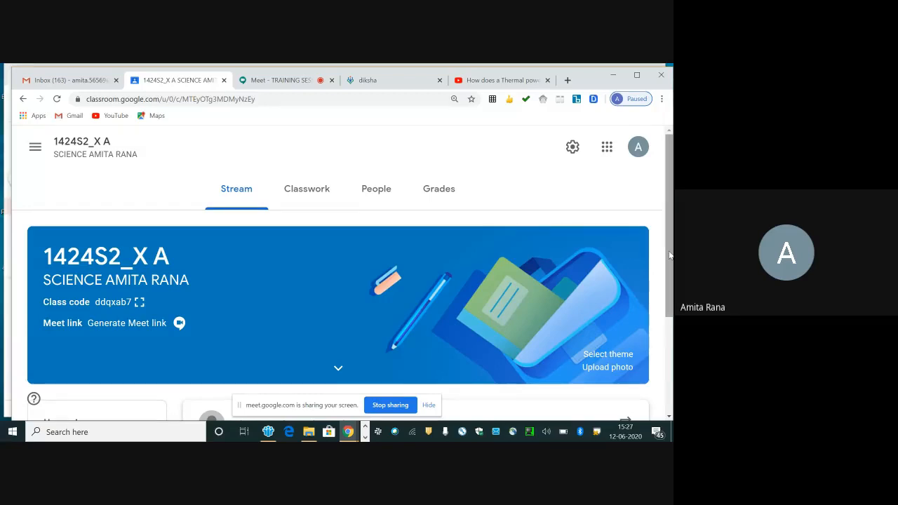
pyautogui.moveTo(670, 255); pyautogui.dragTo(670, 261)
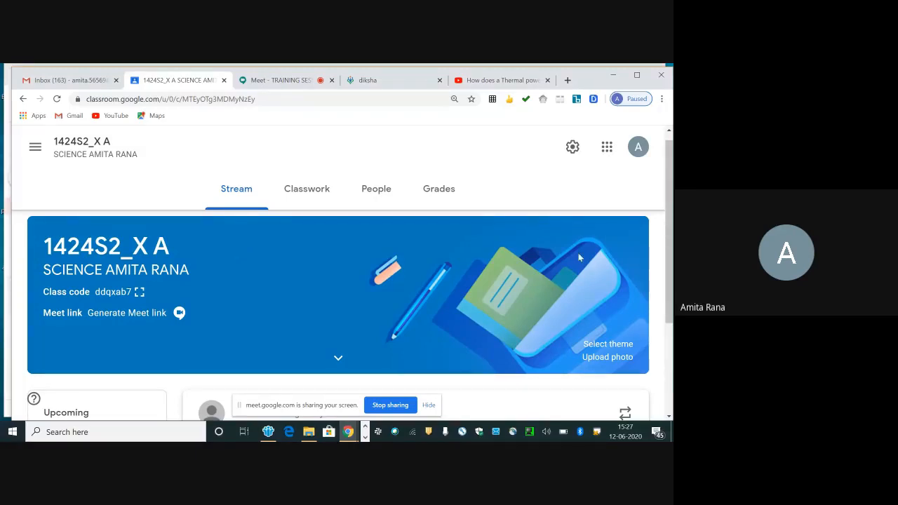
pyautogui.moveTo(668, 244); pyautogui.dragTo(667, 378)
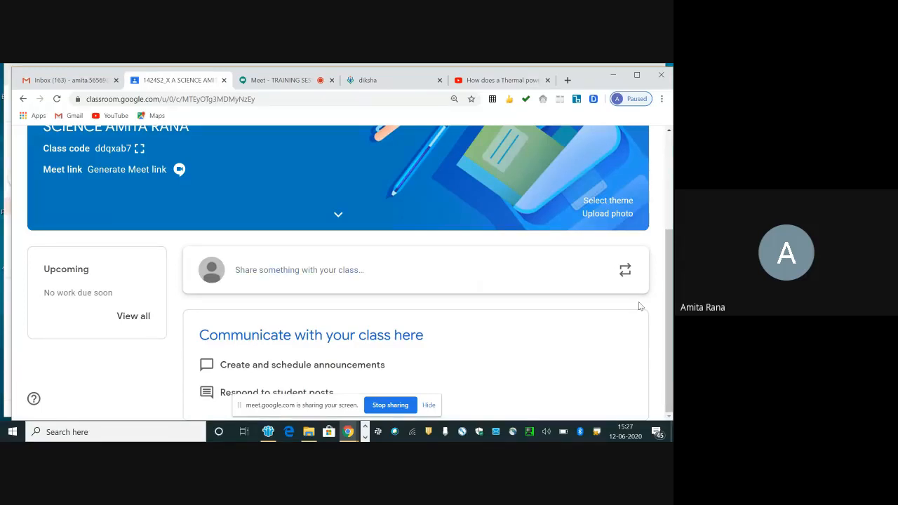
pyautogui.moveTo(669, 289); pyautogui.dragTo(670, 202)
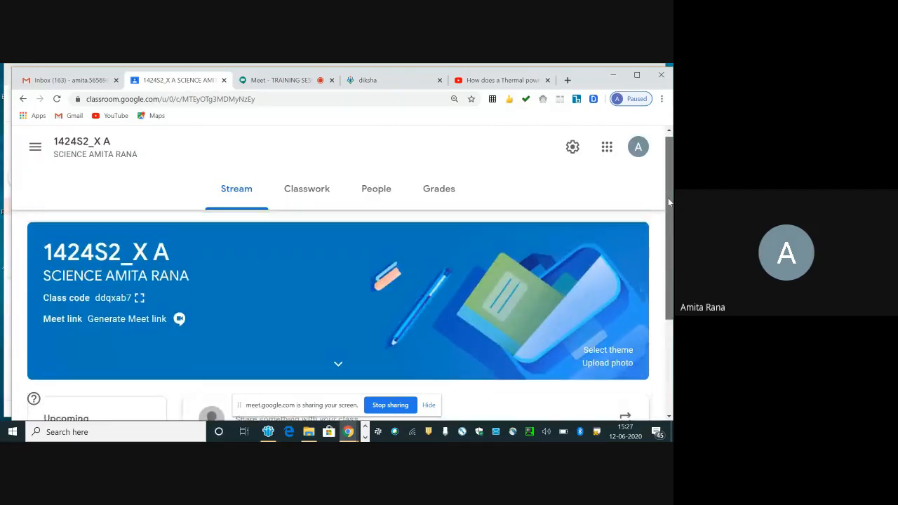
pyautogui.click(572, 149)
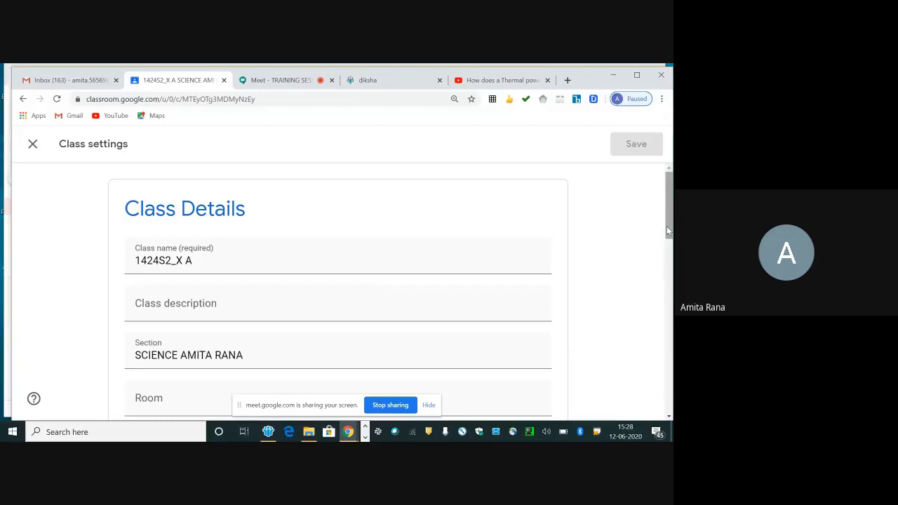
pyautogui.moveTo(666, 227); pyautogui.dragTo(667, 242)
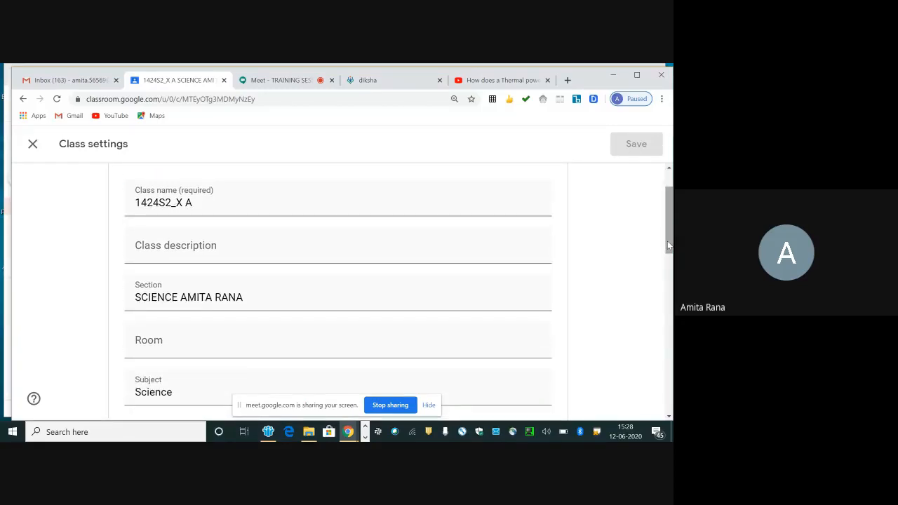
pyautogui.moveTo(669, 245); pyautogui.dragTo(670, 314)
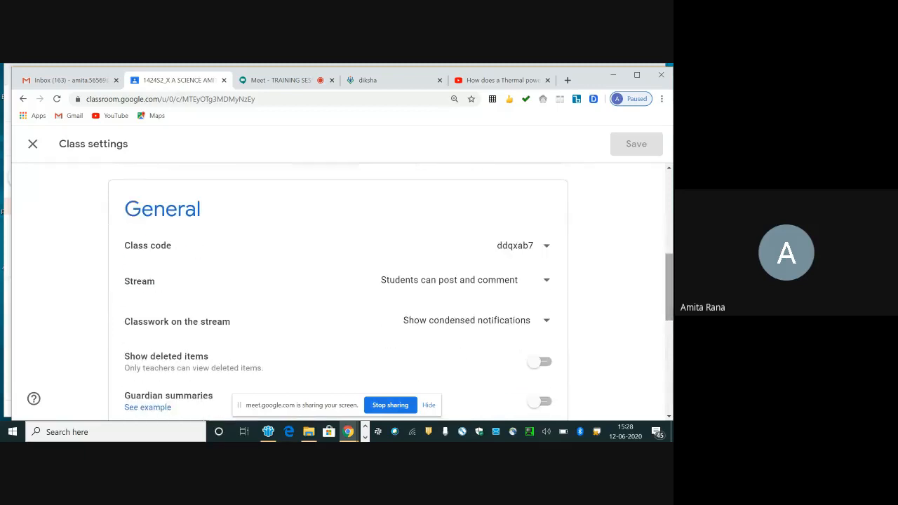
# Step: Examine the available options for the class code, Stream posting permissions and Classwork on the stream without changing them
pyautogui.click(547, 246)
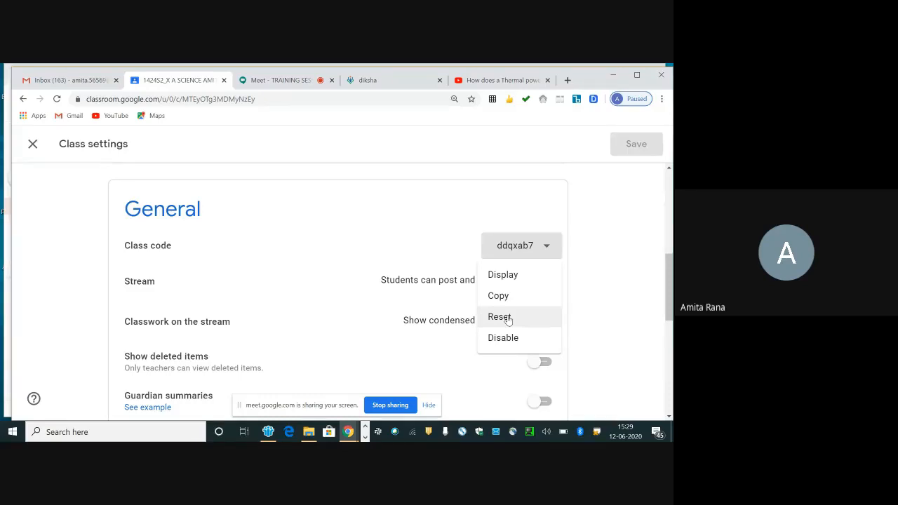
pyautogui.click(609, 291)
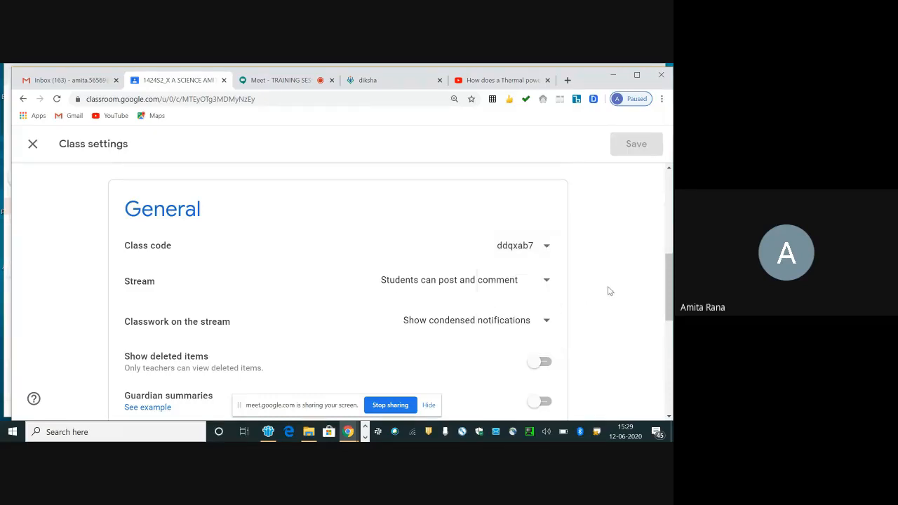
pyautogui.click(547, 283)
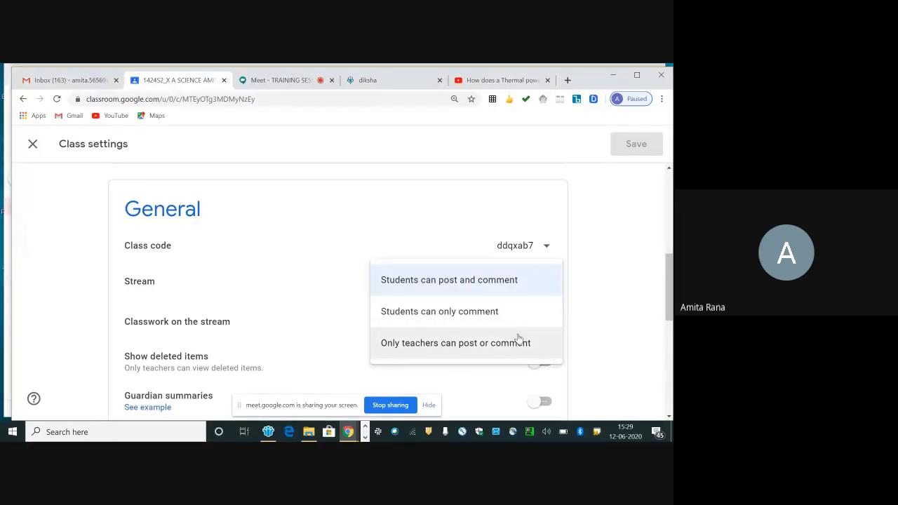
pyautogui.click(581, 309)
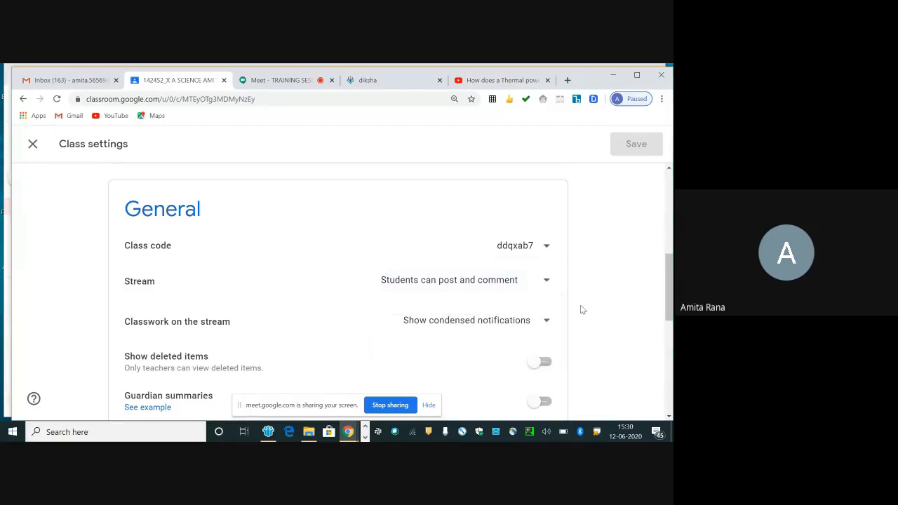
pyautogui.click(546, 322)
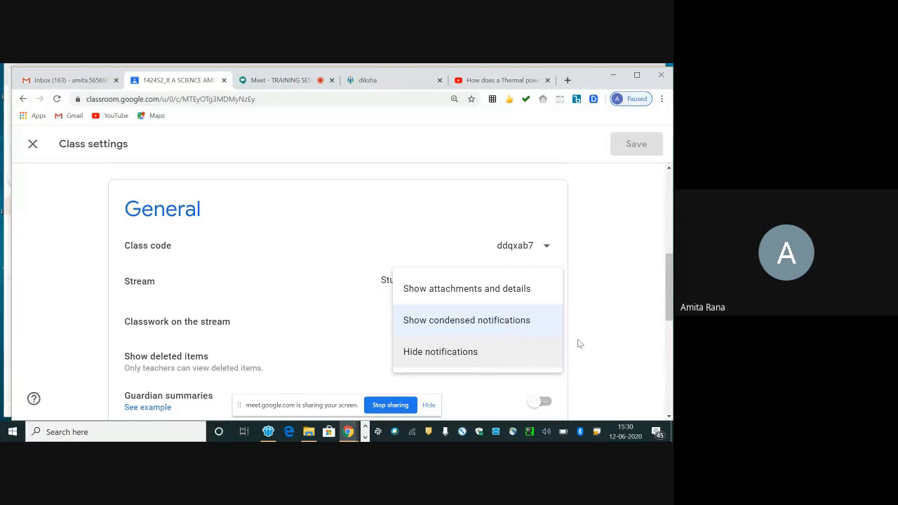
pyautogui.click(597, 331)
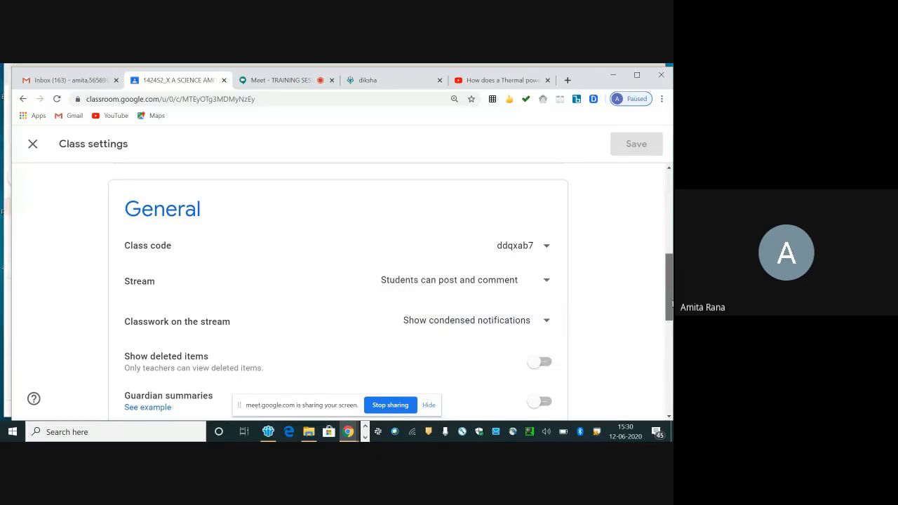
# Step: Generate a Meet link for the class and save the class settings
pyautogui.moveTo(671, 301); pyautogui.dragTo(672, 330)
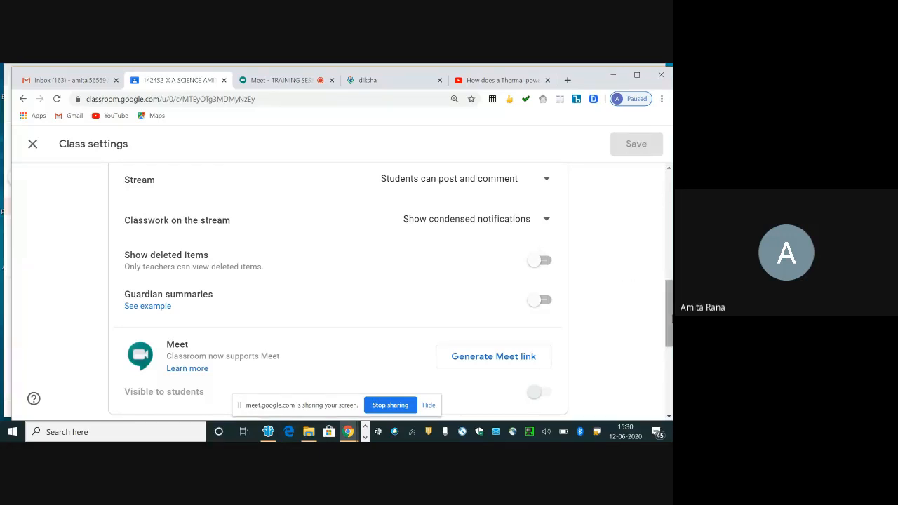
pyautogui.scroll(-1, 671, 319)
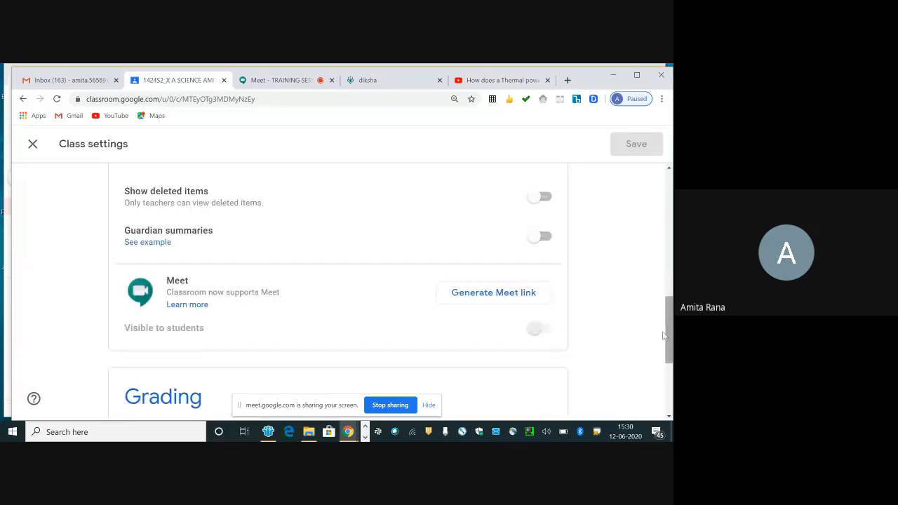
pyautogui.click(504, 305)
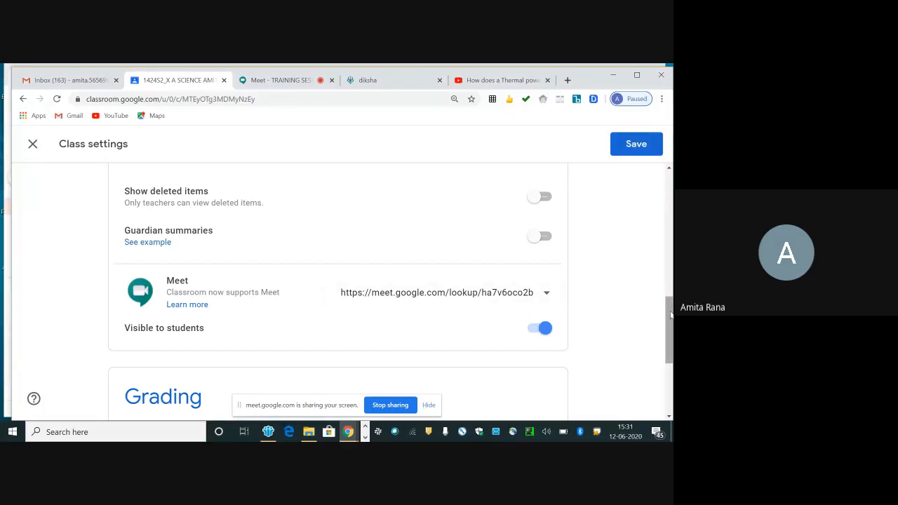
pyautogui.moveTo(670, 315); pyautogui.dragTo(665, 178)
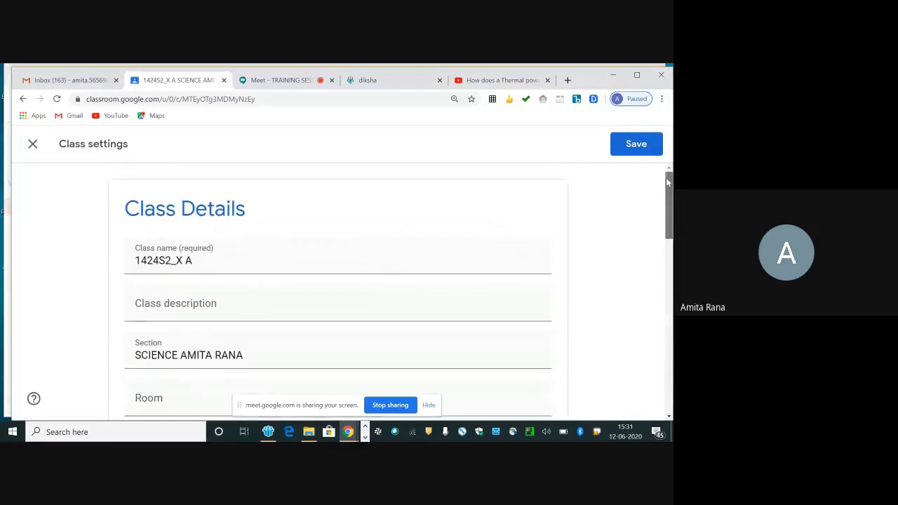
pyautogui.click(636, 145)
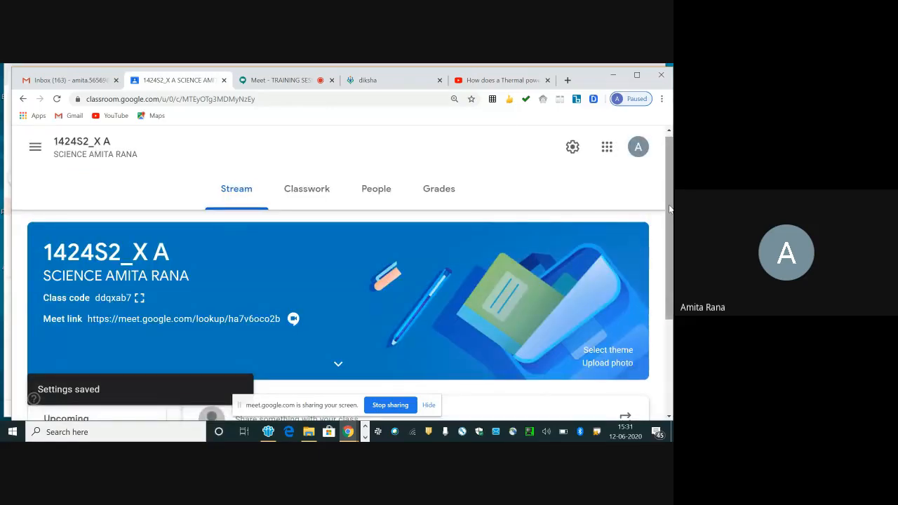
# Step: Display the class code enlarged, close the display and look over the class Stream page
pyautogui.moveTo(670, 209); pyautogui.dragTo(669, 244)
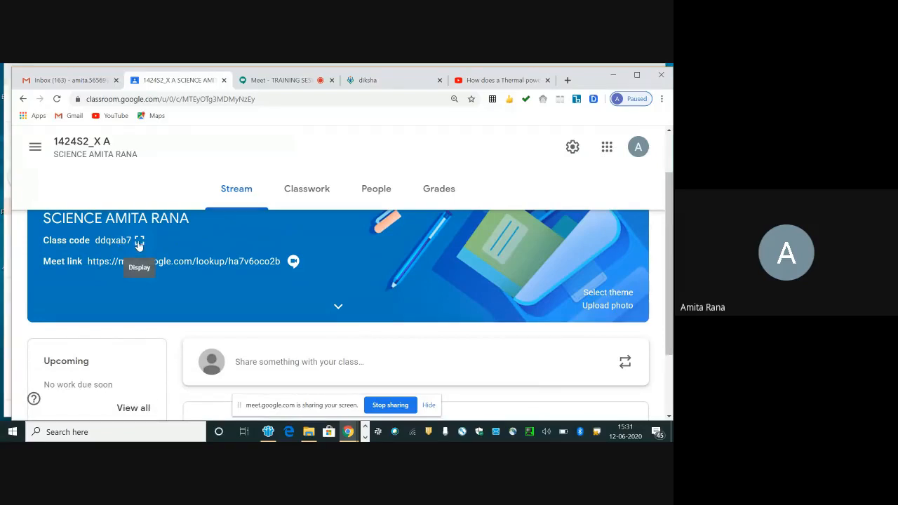
pyautogui.click(139, 241)
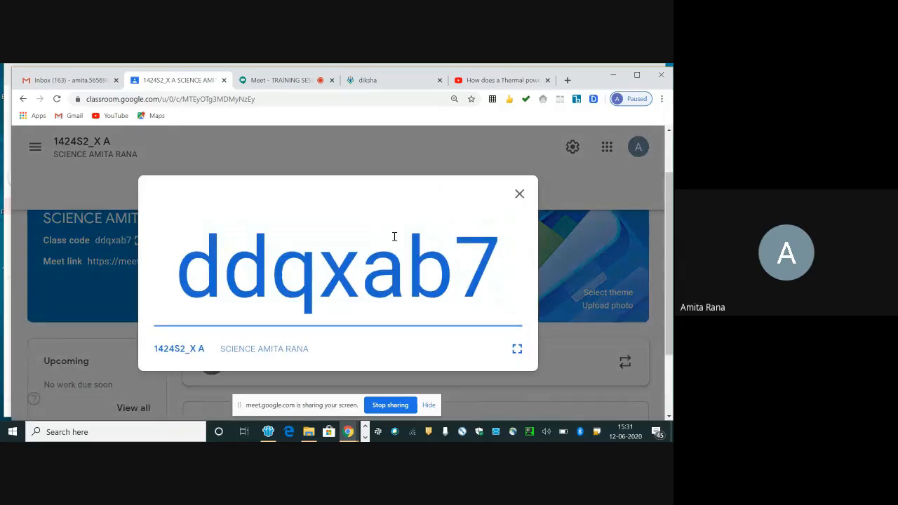
pyautogui.click(519, 194)
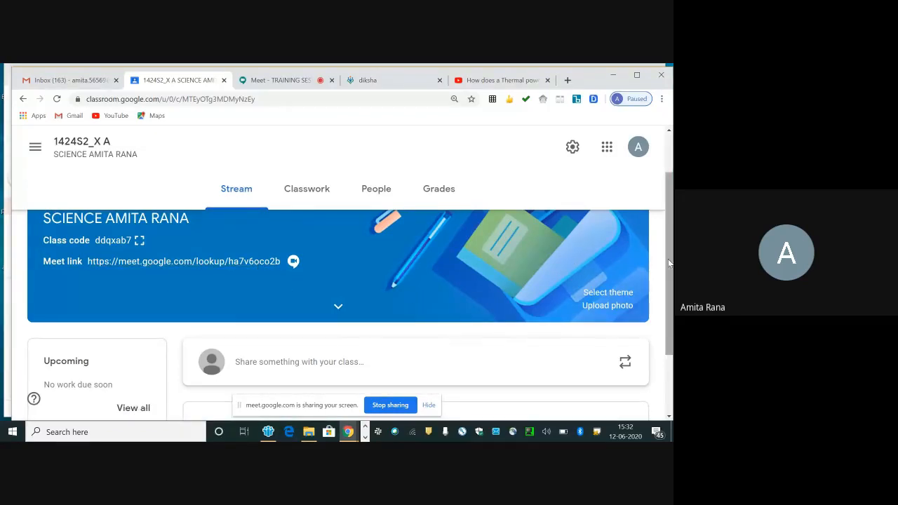
pyautogui.scroll(-1, 669, 288)
pyautogui.moveTo(669, 289); pyautogui.dragTo(671, 240)
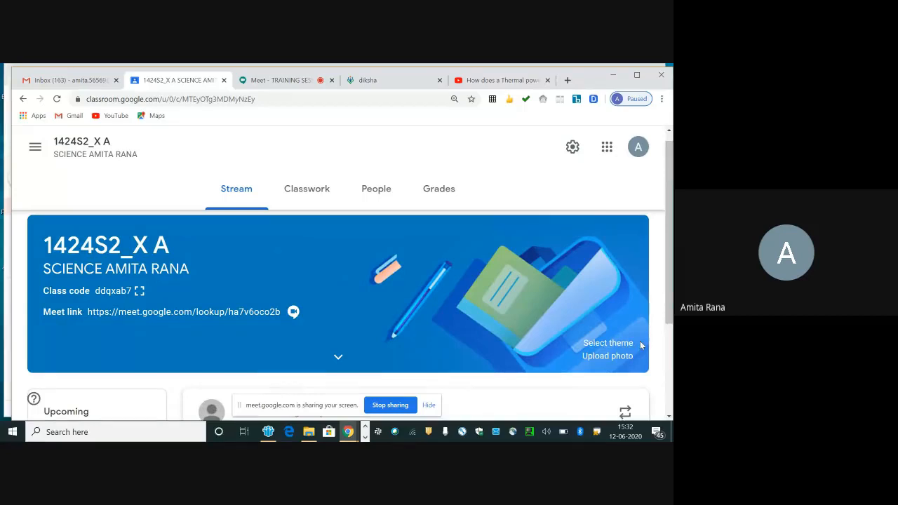
# Step: Write the announcement "WELCOME U ALL" in the share box on the class Stream
pyautogui.moveTo(670, 290); pyautogui.dragTo(670, 357)
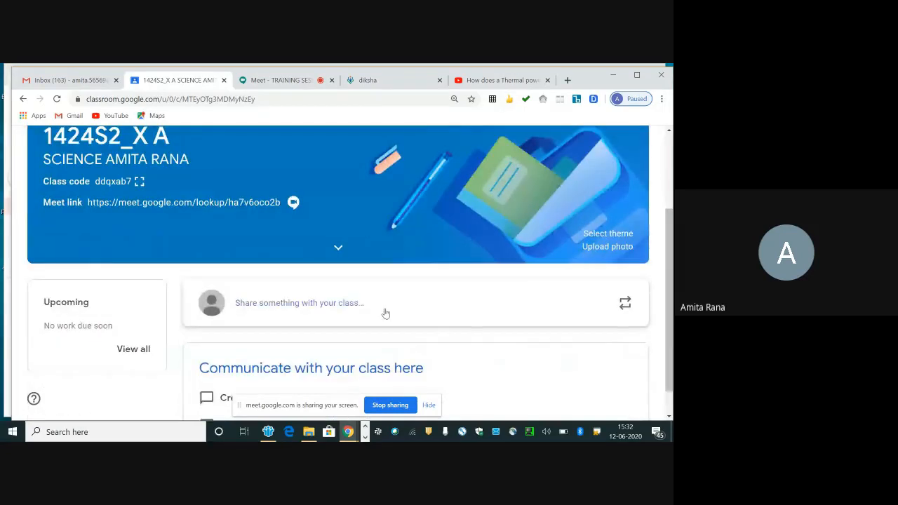
pyautogui.click(337, 310)
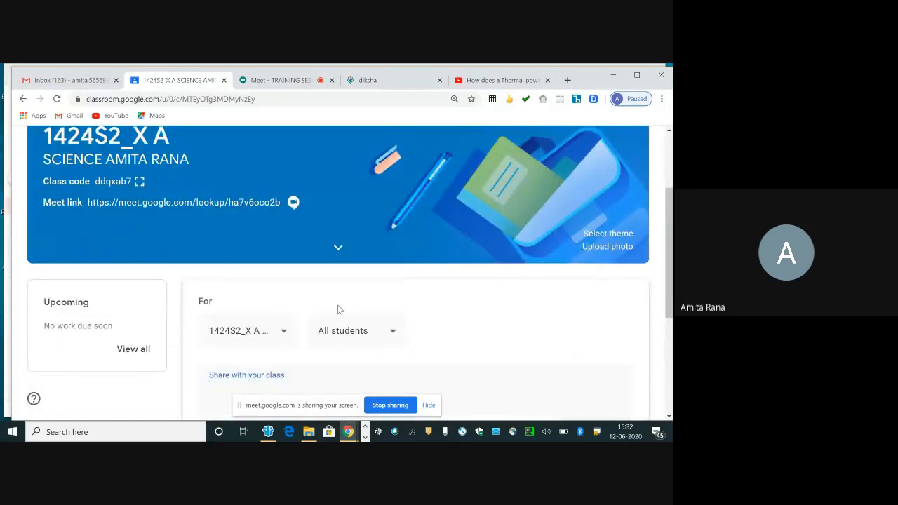
pyautogui.write('WELCOME U ALL')
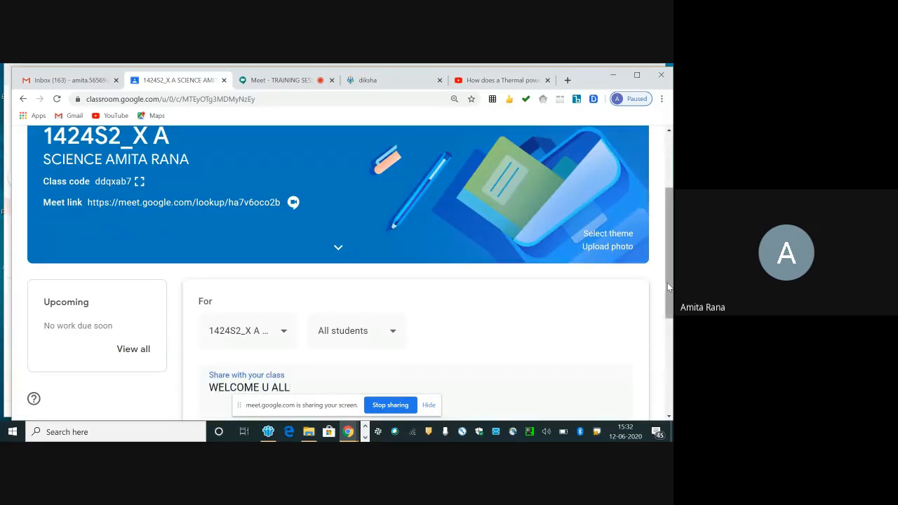
pyautogui.scroll(-2, 667, 283)
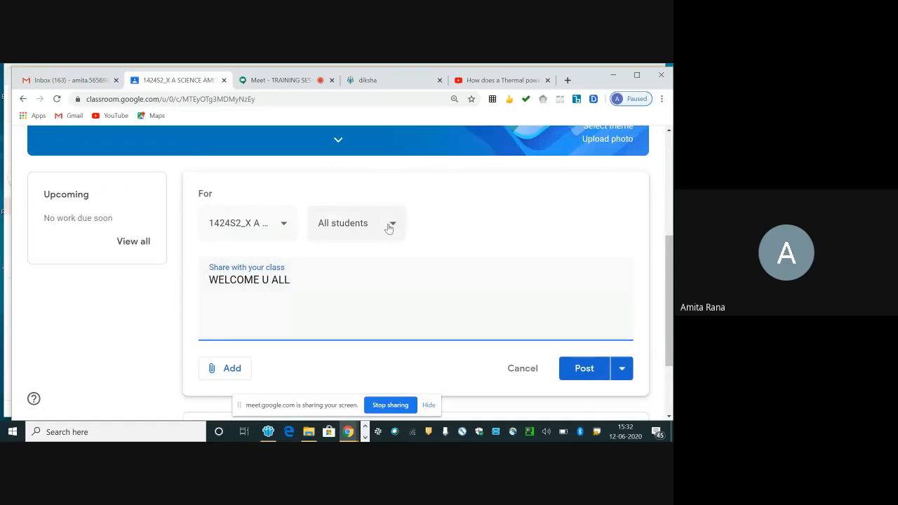
# Step: Check the announcement's student options, try adding classes 1234S2_XA, TARUNOTASAVA, 1424S2_9D and 1424S2_9C, and clear those four classes again
pyautogui.click(391, 230)
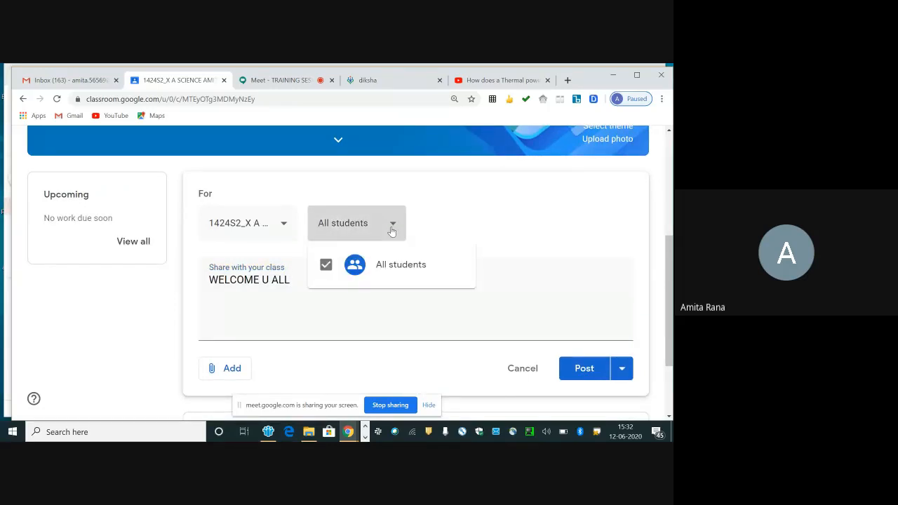
pyautogui.click(283, 223)
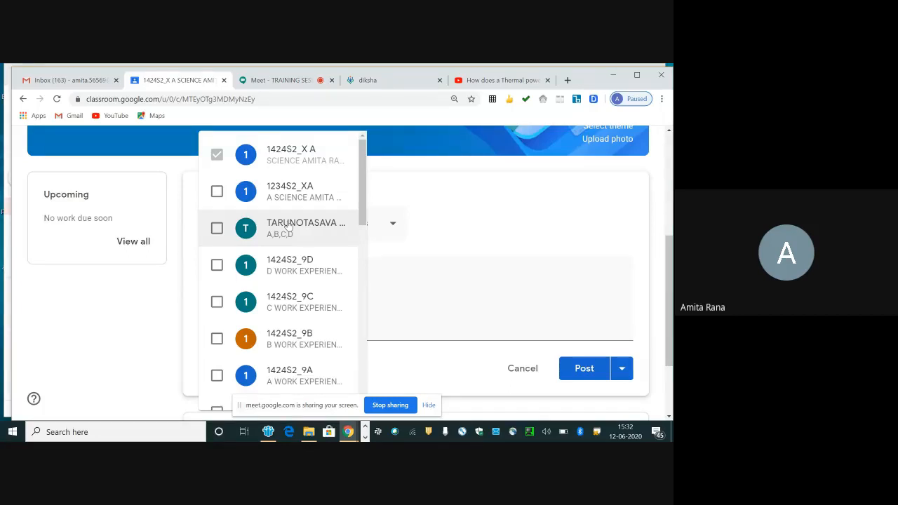
pyautogui.click(217, 192)
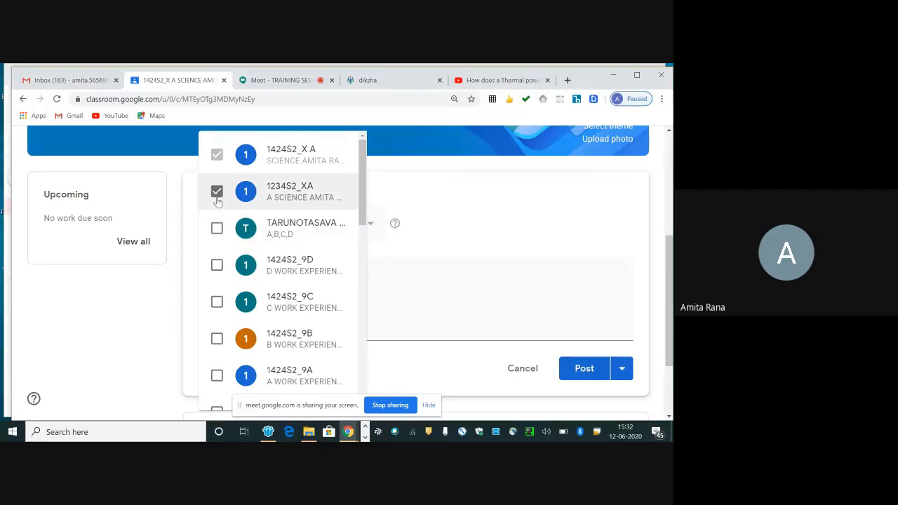
pyautogui.click(217, 228)
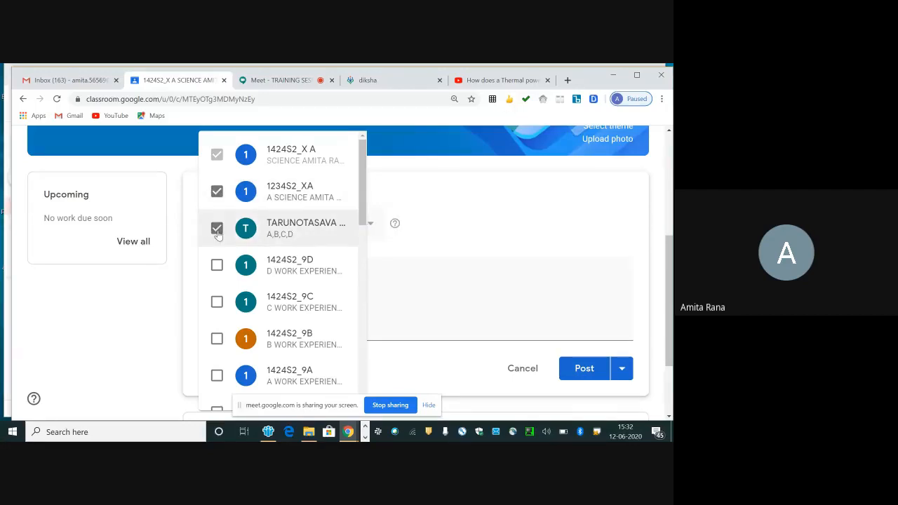
pyautogui.click(217, 266)
pyautogui.click(217, 302)
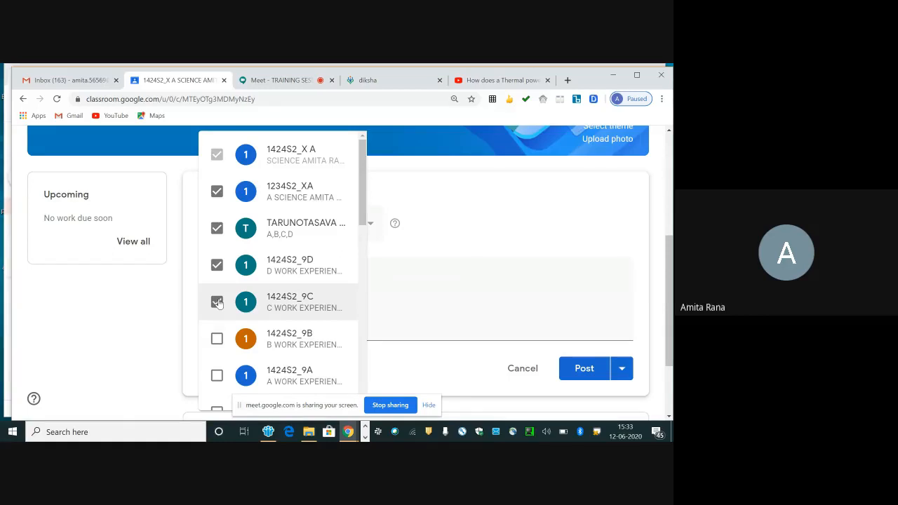
pyautogui.click(217, 302)
pyautogui.click(216, 266)
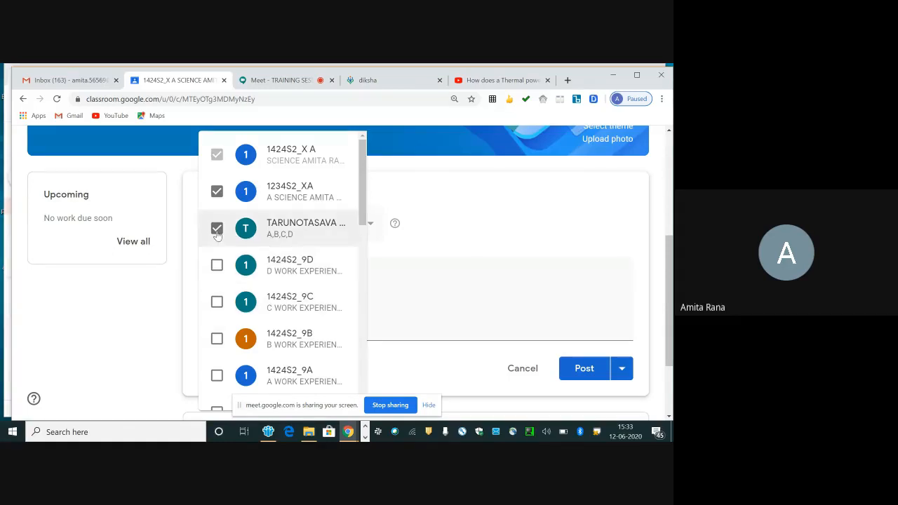
pyautogui.click(217, 228)
pyautogui.click(217, 194)
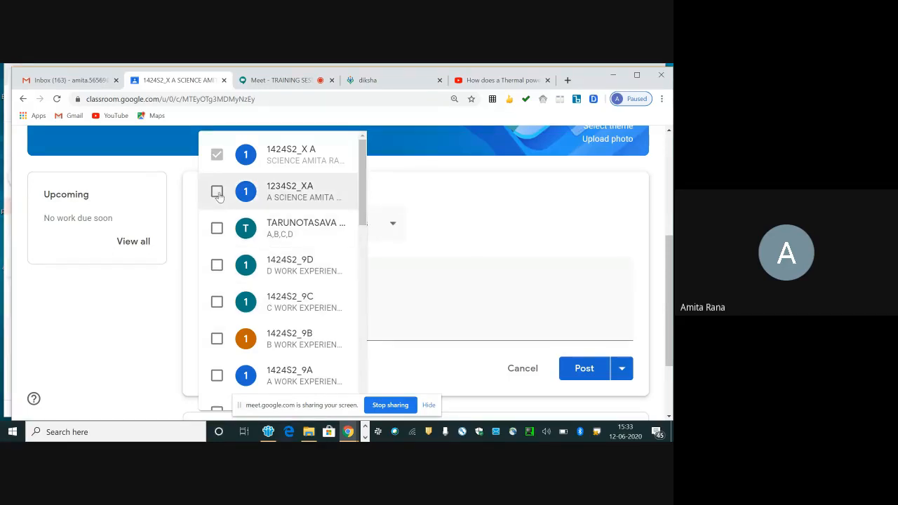
# Step: Post the announcement to all students of class 1424S2_X A only
pyautogui.click(451, 208)
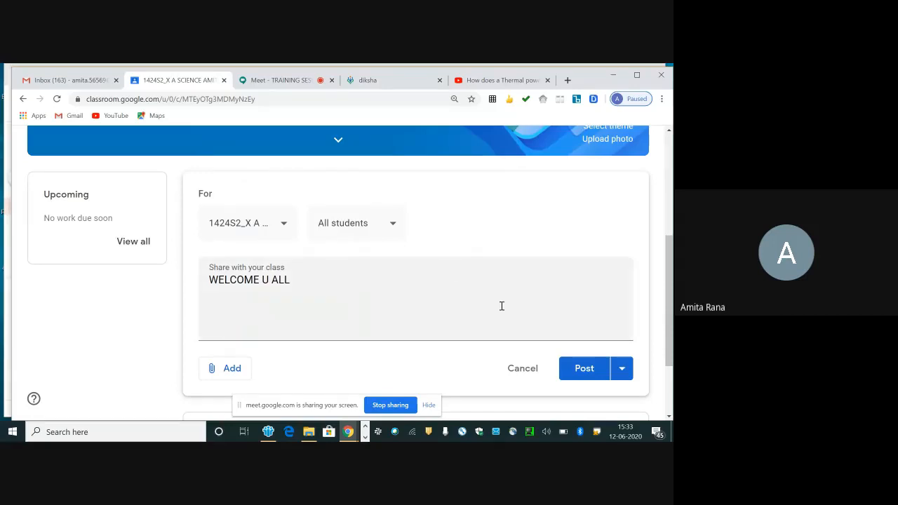
pyautogui.click(596, 374)
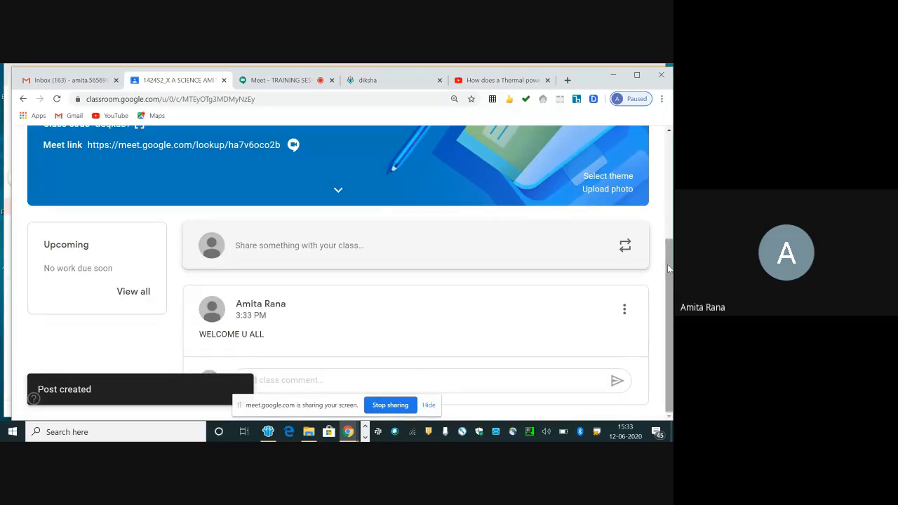
# Step: Open the class's People page and start an invitation for teachers
pyautogui.moveTo(668, 269); pyautogui.dragTo(667, 158)
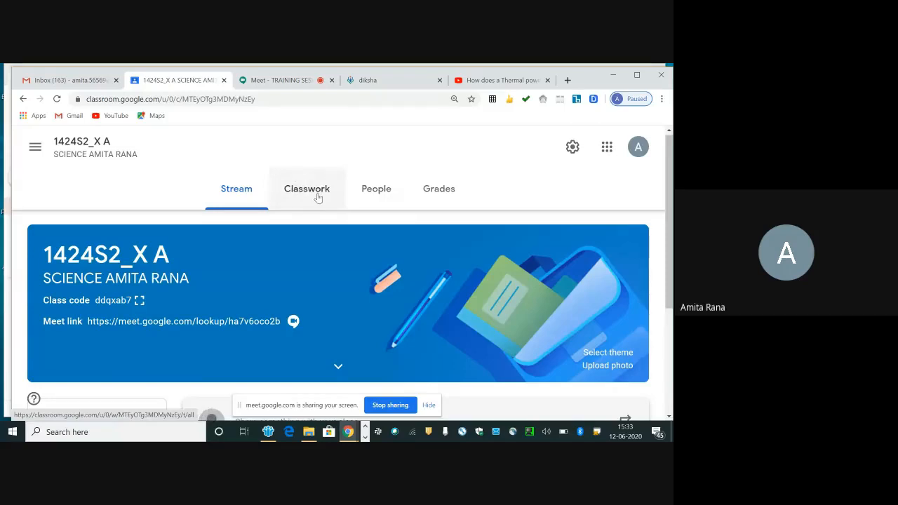
pyautogui.click(383, 193)
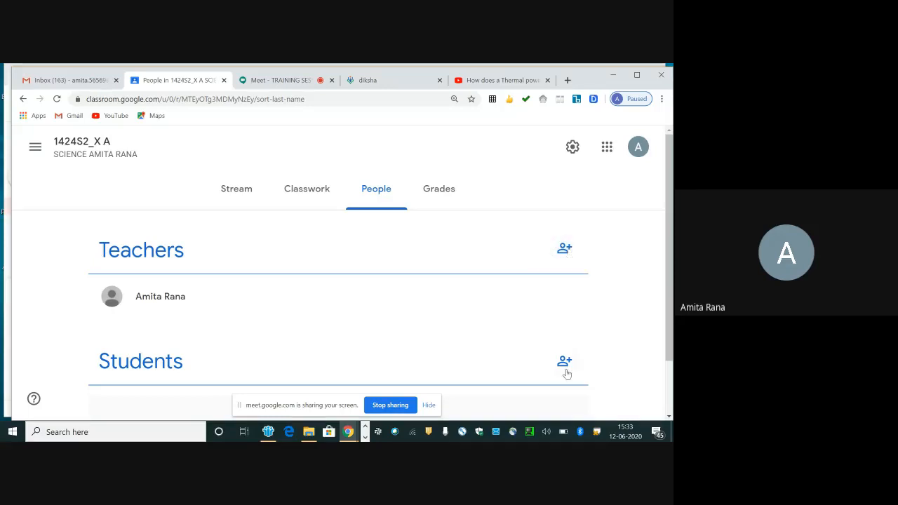
pyautogui.click(563, 252)
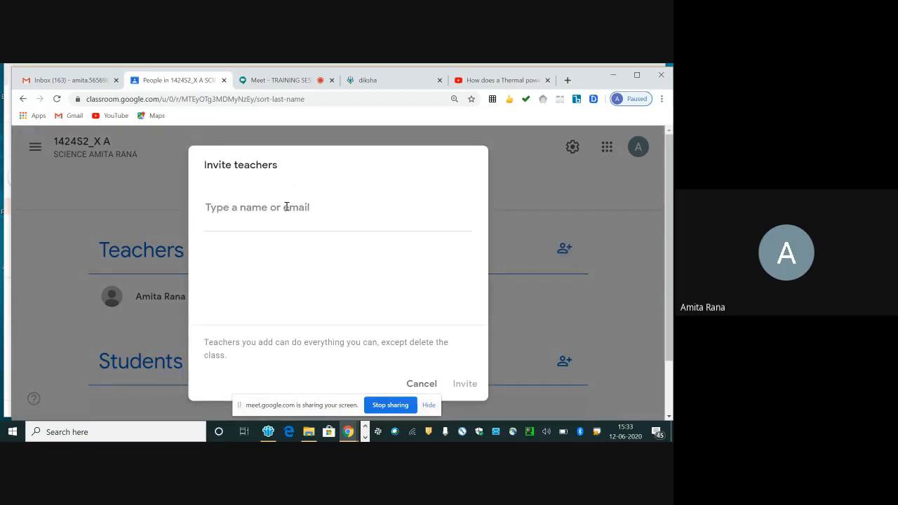
# Step: Switch to the TEACHER G SUITE IDS.xlsx workbook in Excel and copy the teachers' G Suite IDs in cells G2:G9
pyautogui.hotkey('alt', 'Tab')
pyautogui.hotkey('alt', 'Tab')
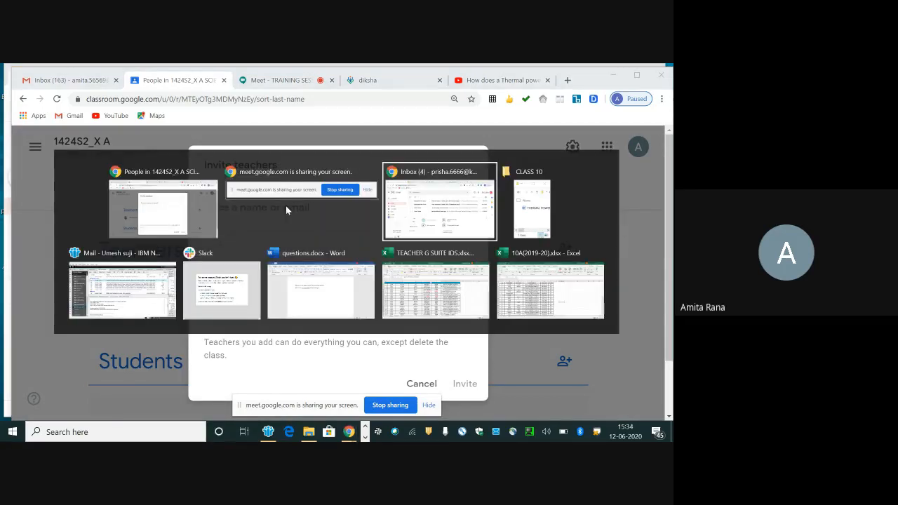
pyautogui.press('Escape')
pyautogui.hotkey('alt', 'Tab')
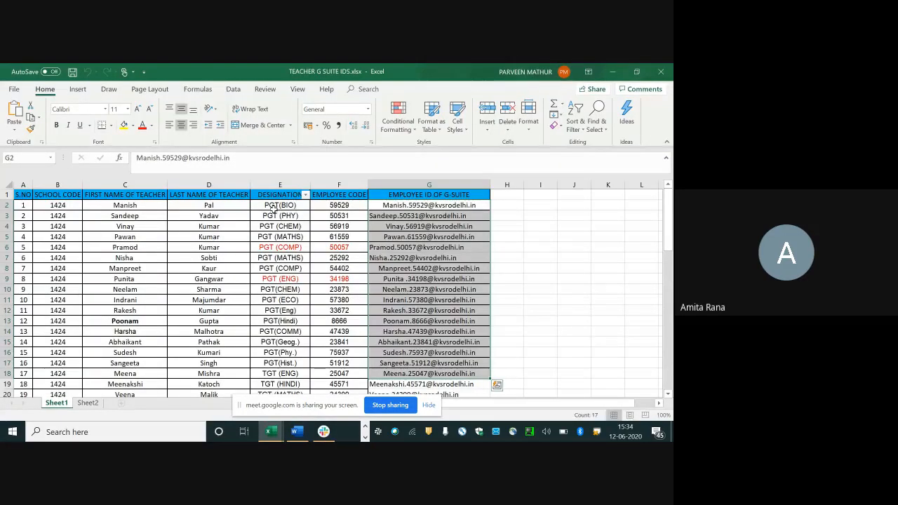
pyautogui.moveTo(401, 204); pyautogui.dragTo(405, 277)
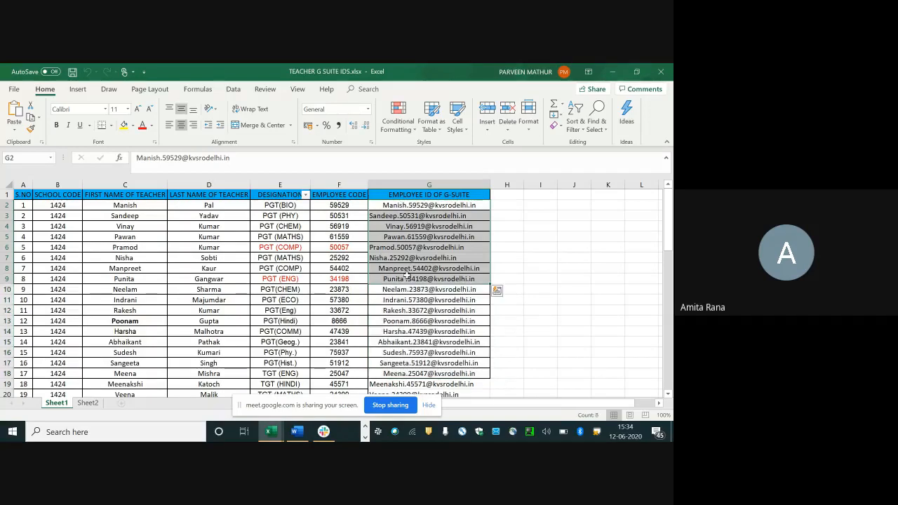
pyautogui.hotkey('ctrl', 'c')
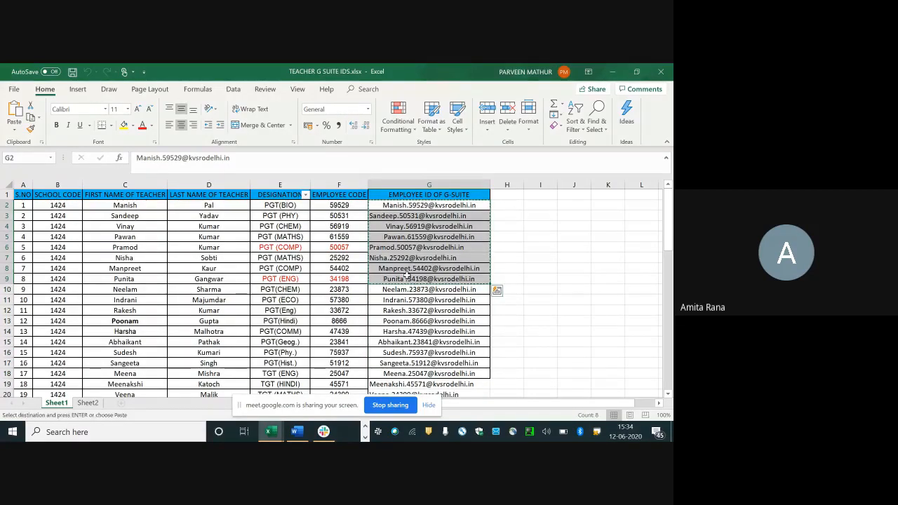
# Step: Return to Google Classroom, paste the copied teacher addresses as invitation recipients, and cancel the invitation without sending it
pyautogui.press('alt')
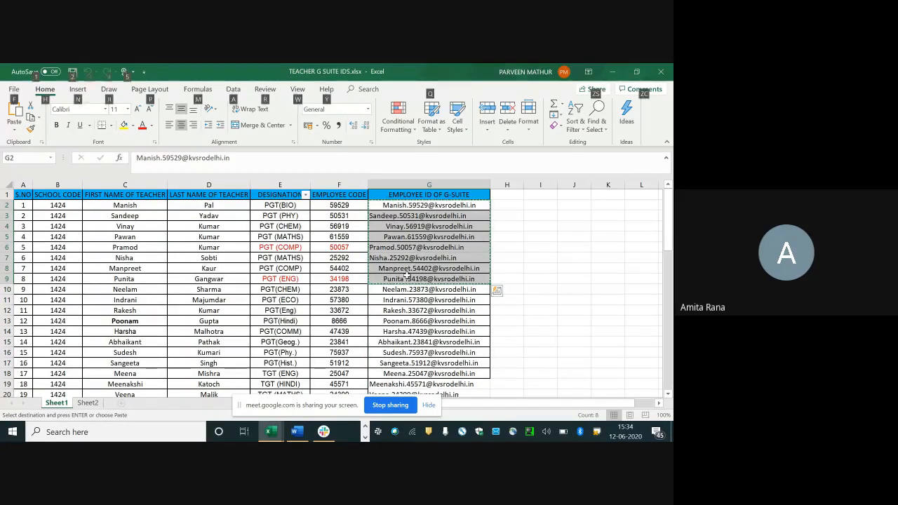
pyautogui.hotkey('alt', 'Tab')
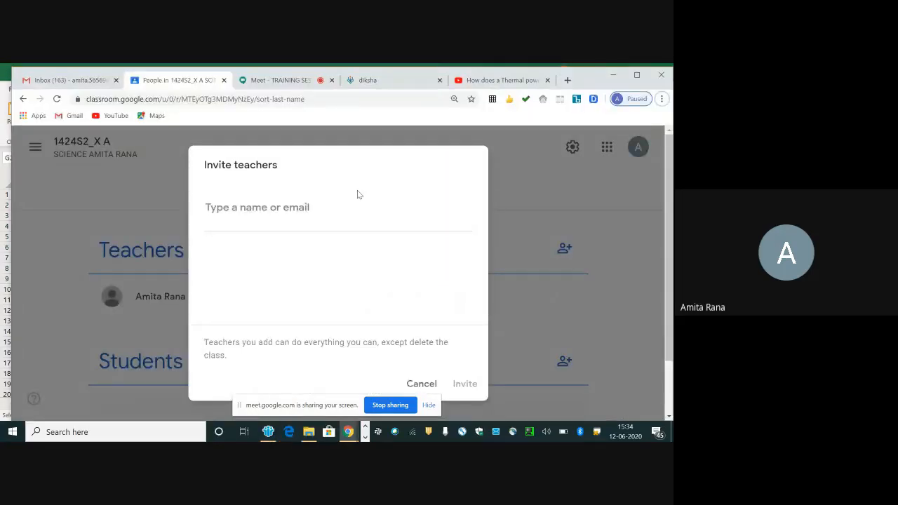
pyautogui.hotkey('ctrl', 'v')
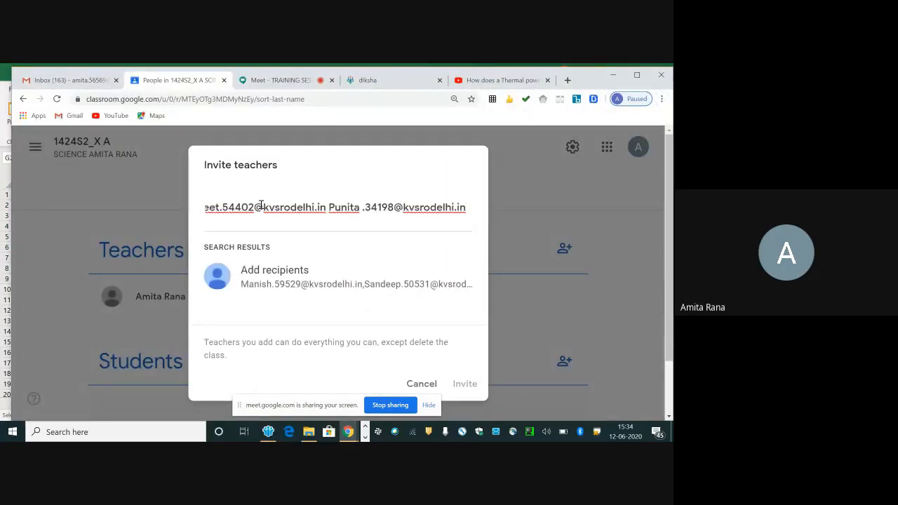
pyautogui.press('Return')
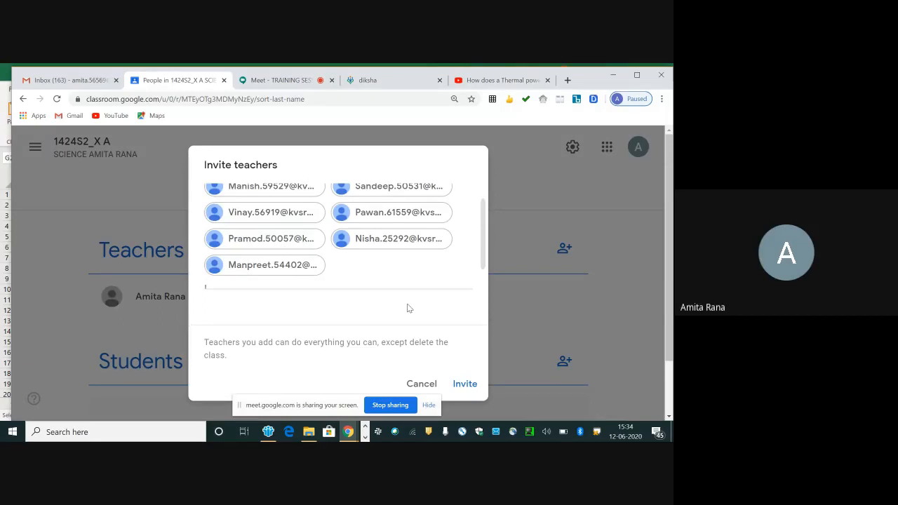
pyautogui.click(429, 385)
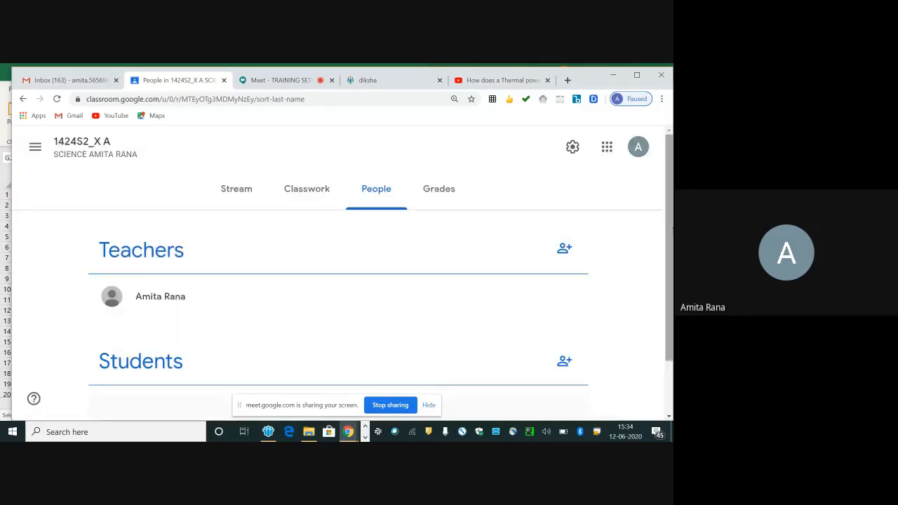
# Step: Start a student invitation, then switch to the 10A(2019-20).xlsx workbook in Excel and copy the students' addresses from the Email Address column
pyautogui.scroll(-1, 430, 384)
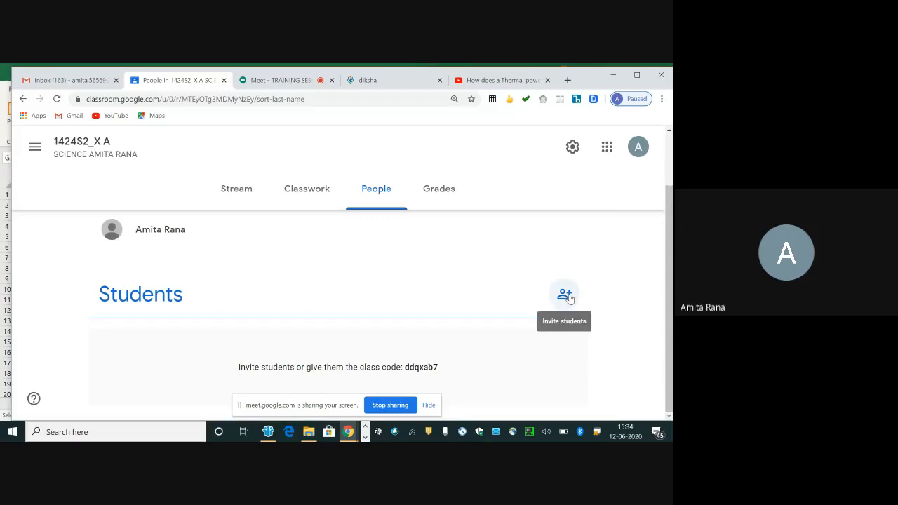
pyautogui.click(565, 295)
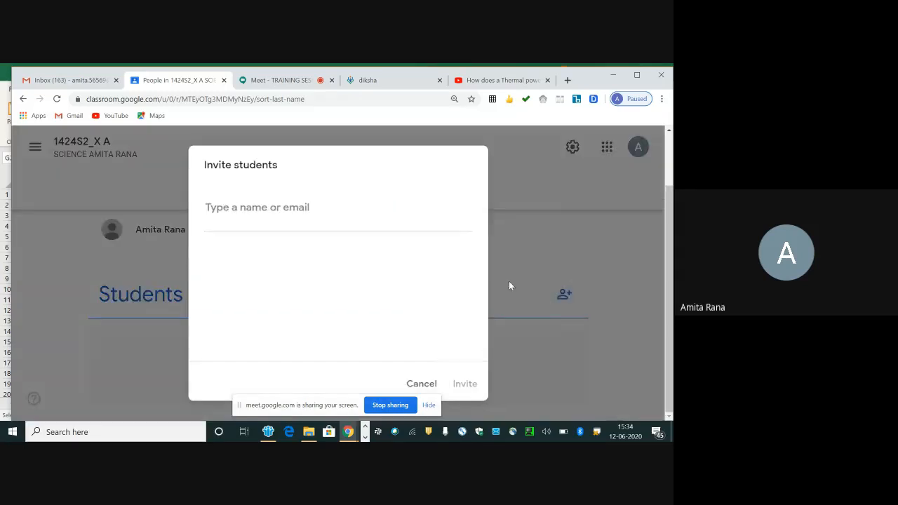
pyautogui.hotkey('alt', 'Tab')
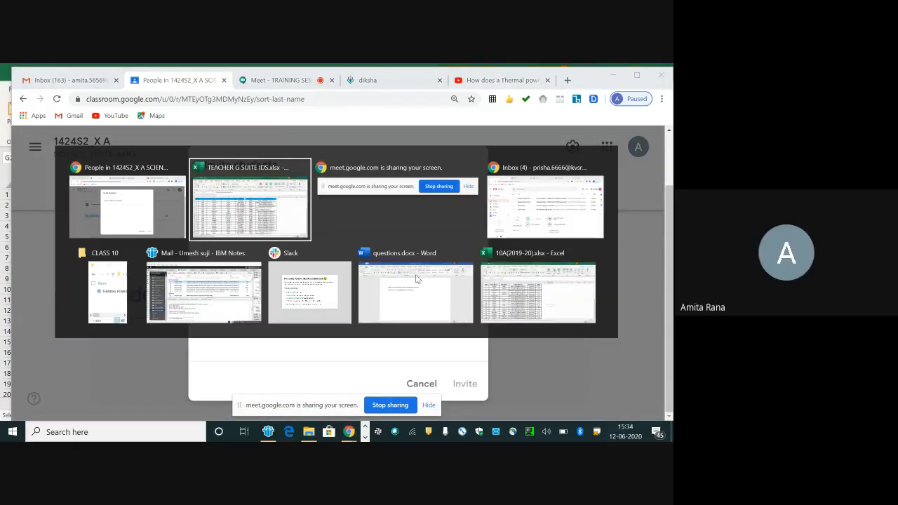
pyautogui.hotkey('alt', 'Tab')
pyautogui.hotkey('alt', 'Tab')
pyautogui.hotkey('alt', 'Tab')
pyautogui.hotkey('alt', 'Tab')
pyautogui.hotkey('alt', 'Tab')
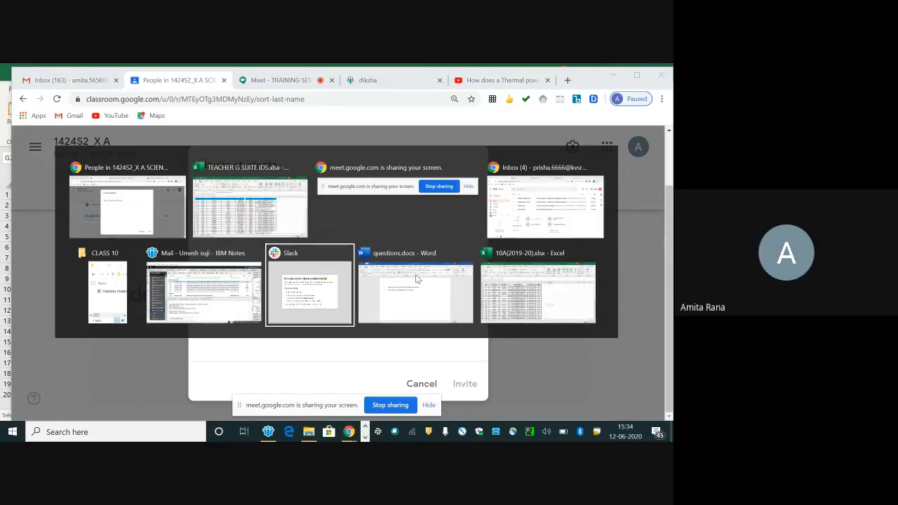
pyautogui.hotkey('alt', 'Tab')
pyautogui.hotkey('alt', 'Tab')
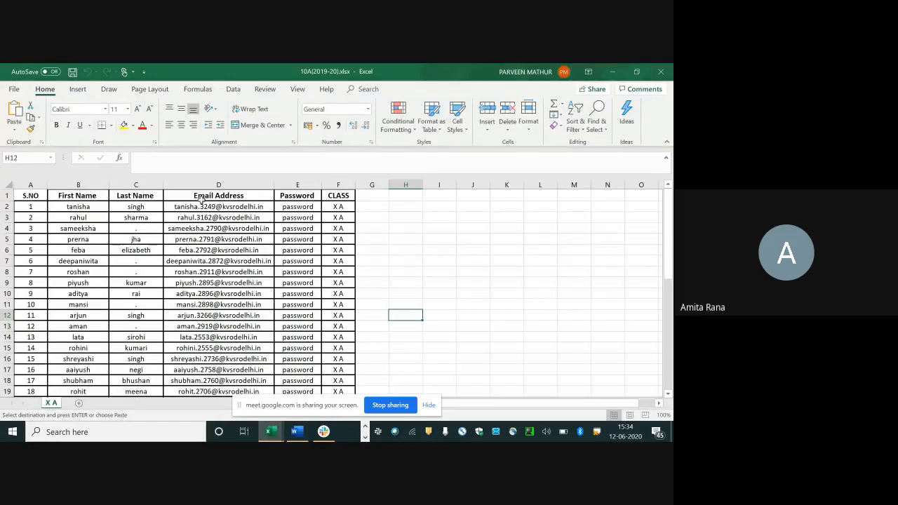
pyautogui.moveTo(173, 207); pyautogui.dragTo(203, 376)
# Step: Return to Google Classroom, paste the copied student addresses as invitation recipients, and cancel the invitation without sending it
pyautogui.hotkey('alt', 'Tab')
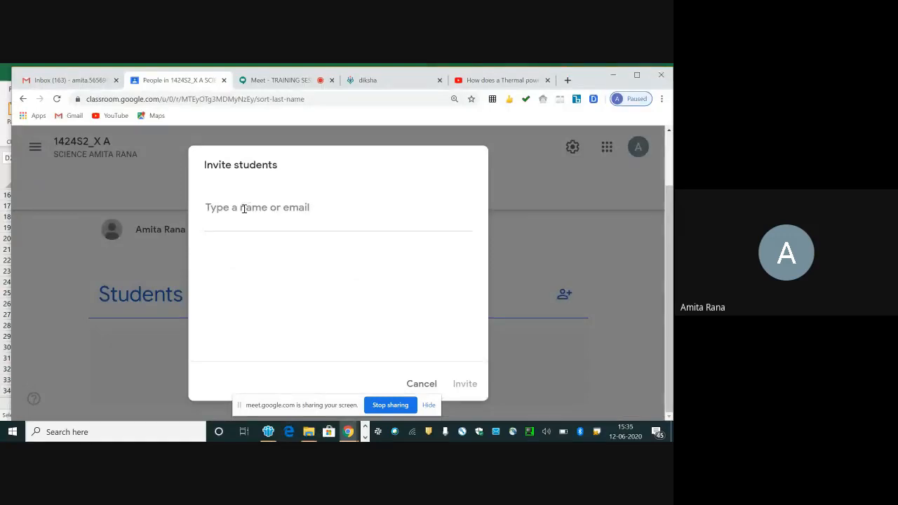
pyautogui.hotkey('ctrl', 'v')
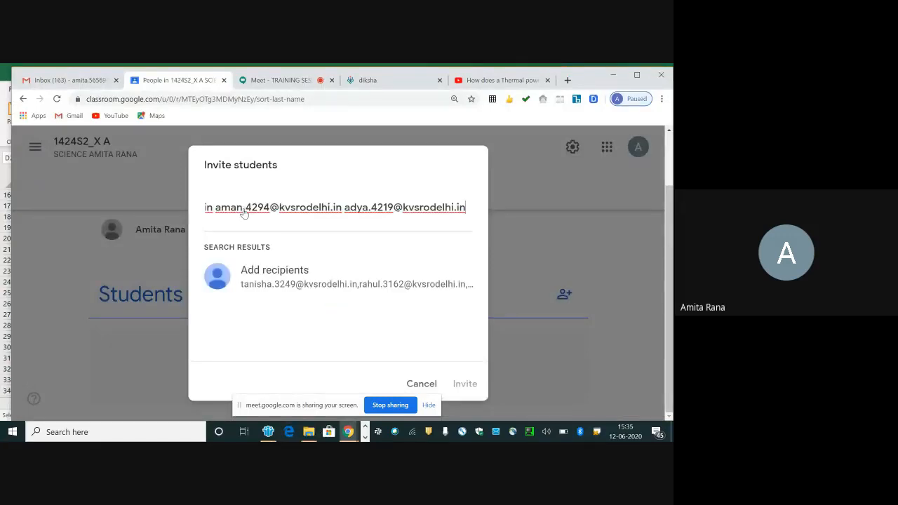
pyautogui.press('Return')
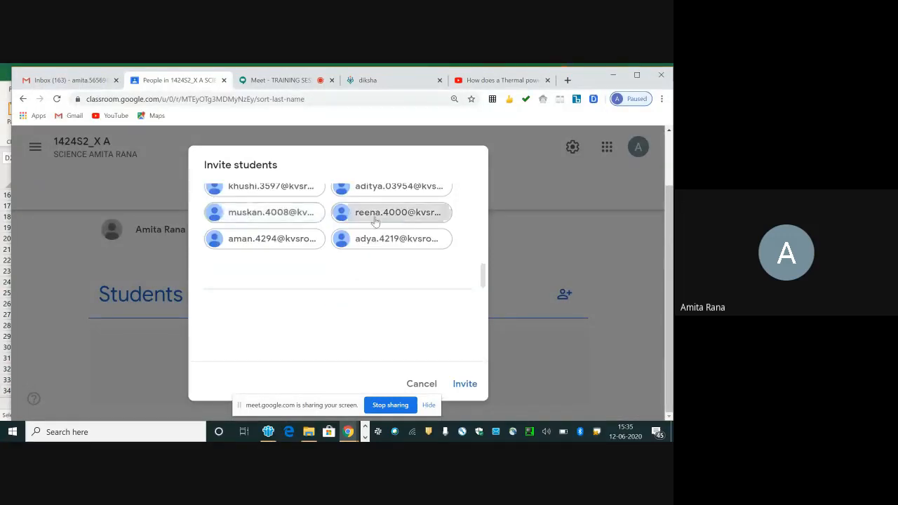
pyautogui.click(418, 385)
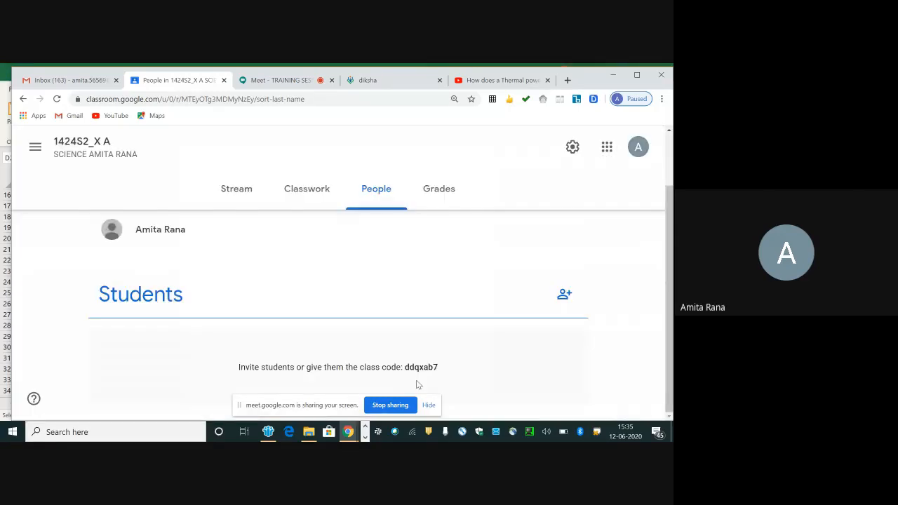
# Step: Invite a single student to class 1424S2_X A using the student's G Suite e-mail address
pyautogui.click(565, 294)
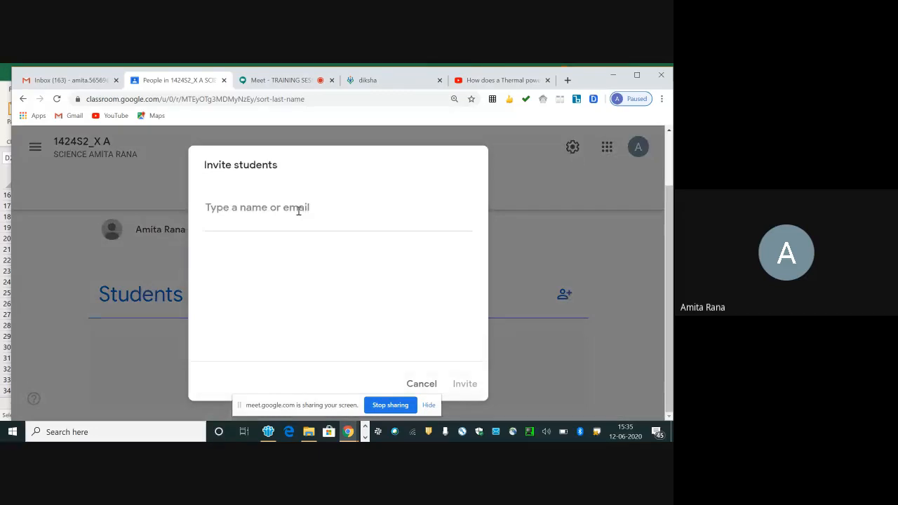
pyautogui.write('PRISHA')
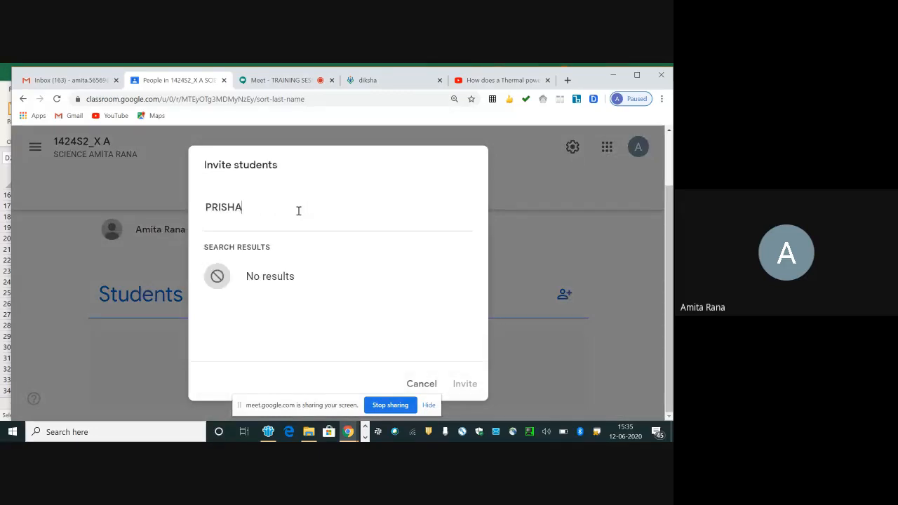
pyautogui.press('BackSpace')
pyautogui.press('BackSpace')
pyautogui.press('BackSpace')
pyautogui.press('BackSpace')
pyautogui.press('BackSpace')
pyautogui.press('BackSpace')
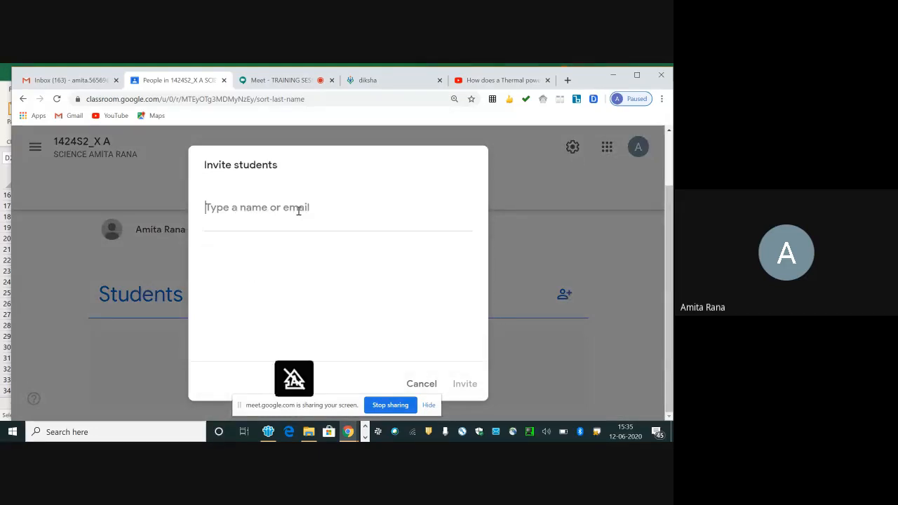
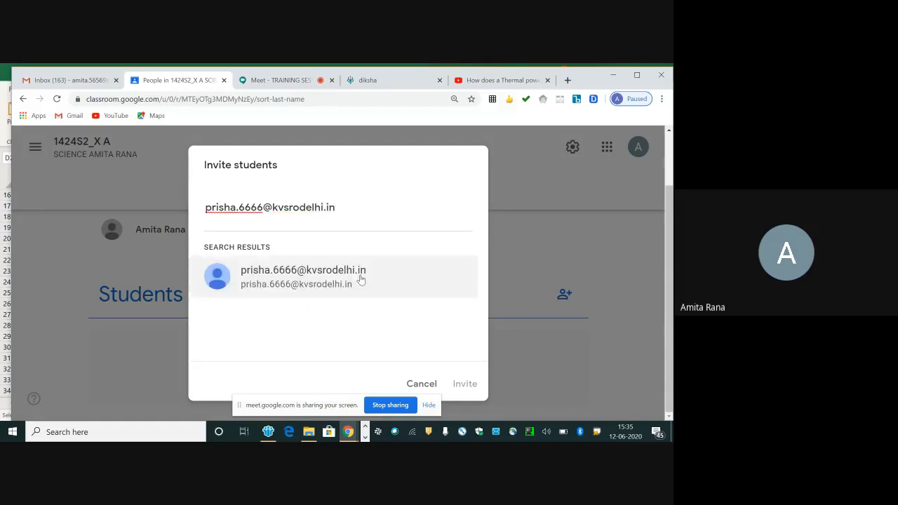
pyautogui.click(348, 274)
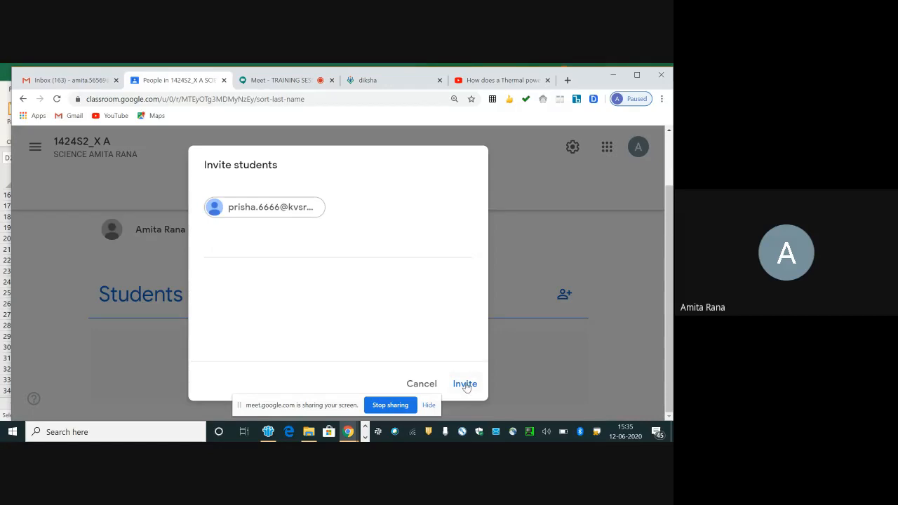
pyautogui.click(465, 385)
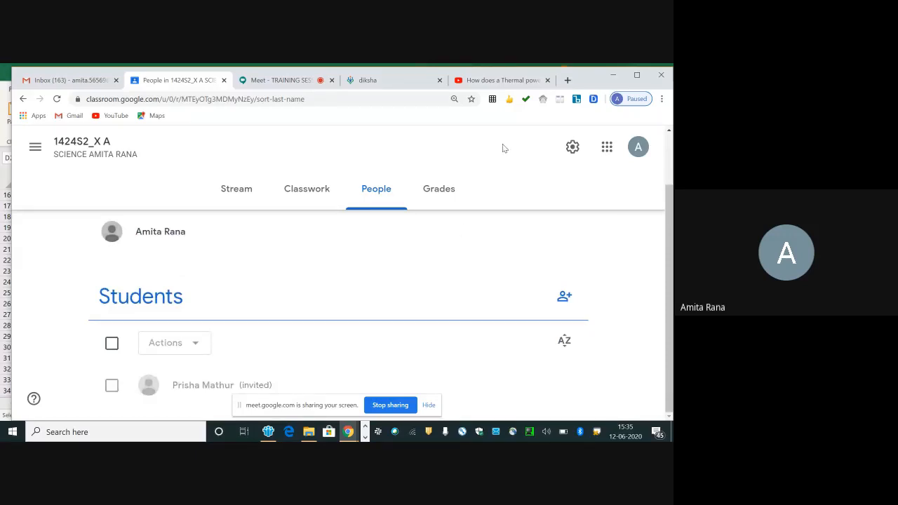
# Step: Switch to the Chrome window with the invited student's Gmail inbox and open Google Classroom from that account
pyautogui.hotkey('alt', 'Tab')
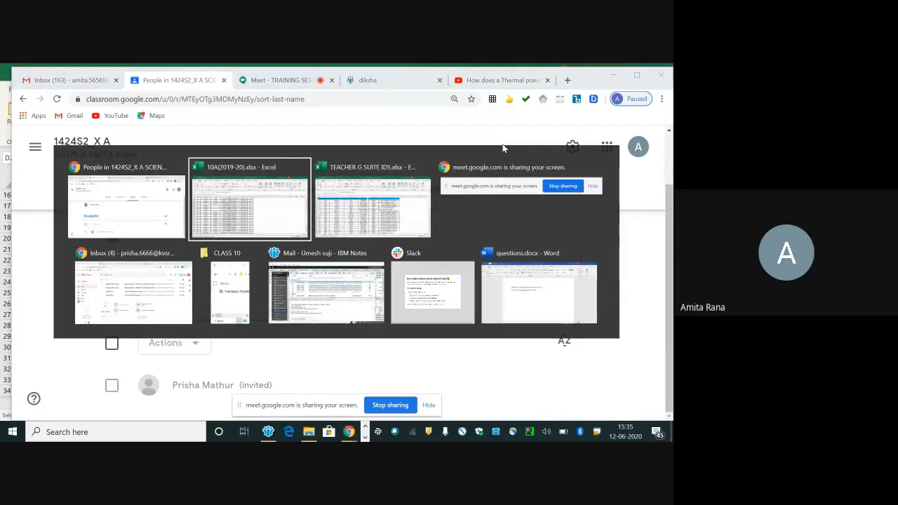
pyautogui.hotkey('alt', 'Tab')
pyautogui.hotkey('alt', 'Tab')
pyautogui.hotkey('alt', 'Tab')
pyautogui.hotkey('alt', 'Tab')
pyautogui.hotkey('alt', 'Tab')
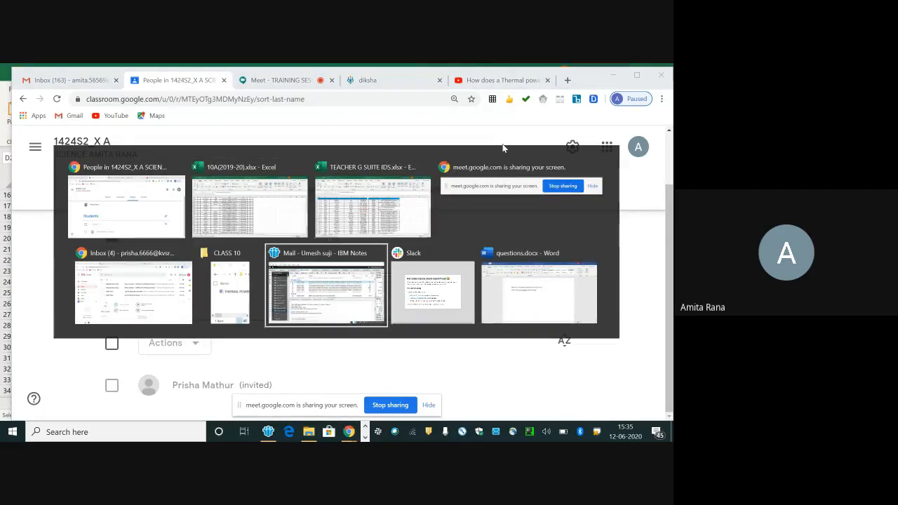
pyautogui.hotkey('alt', 'shift', 'Tab')
pyautogui.hotkey('alt', 'shift', 'Tab')
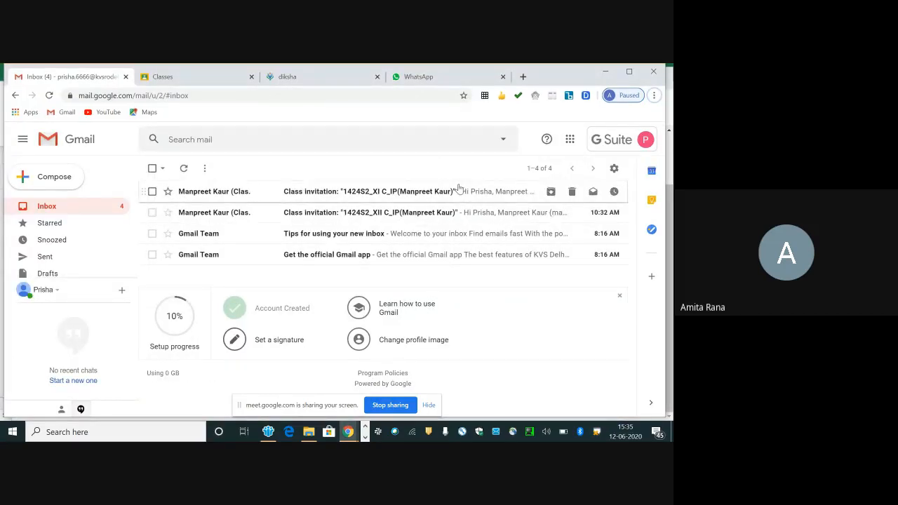
pyautogui.click(570, 140)
pyautogui.click(531, 239)
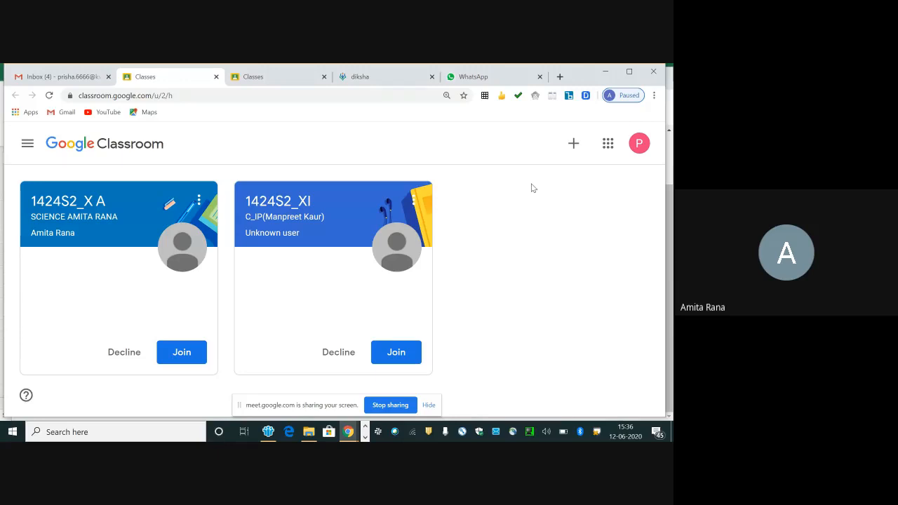
# Step: Show the student's option to join by class code, cancel it, and join class 1424S2_X A through its invitation
pyautogui.click(573, 143)
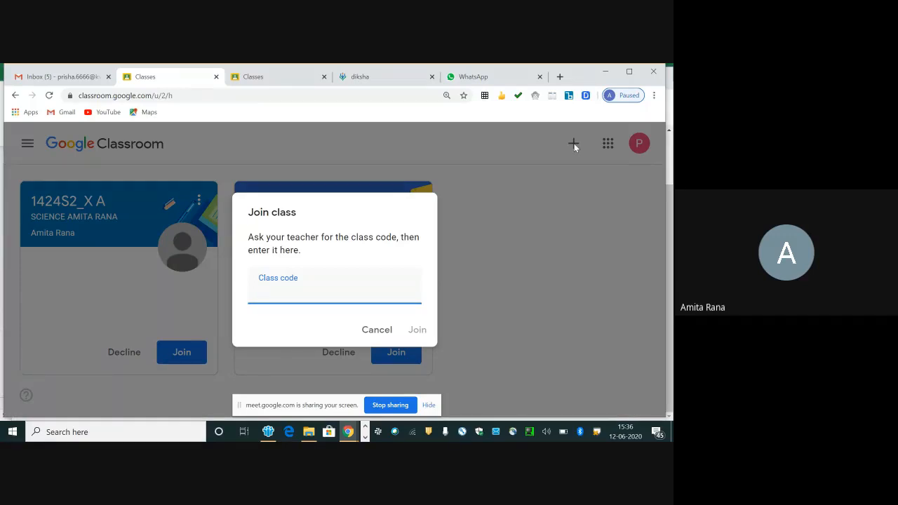
pyautogui.click(383, 331)
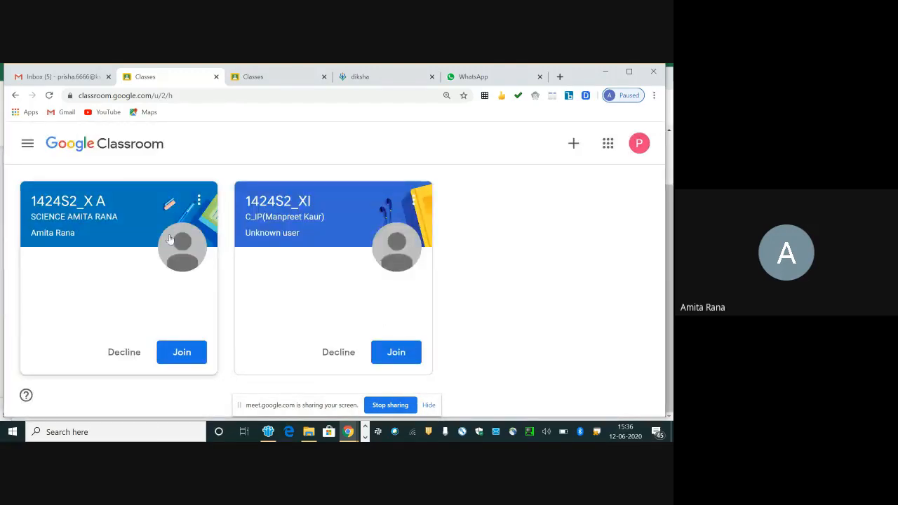
pyautogui.click(180, 352)
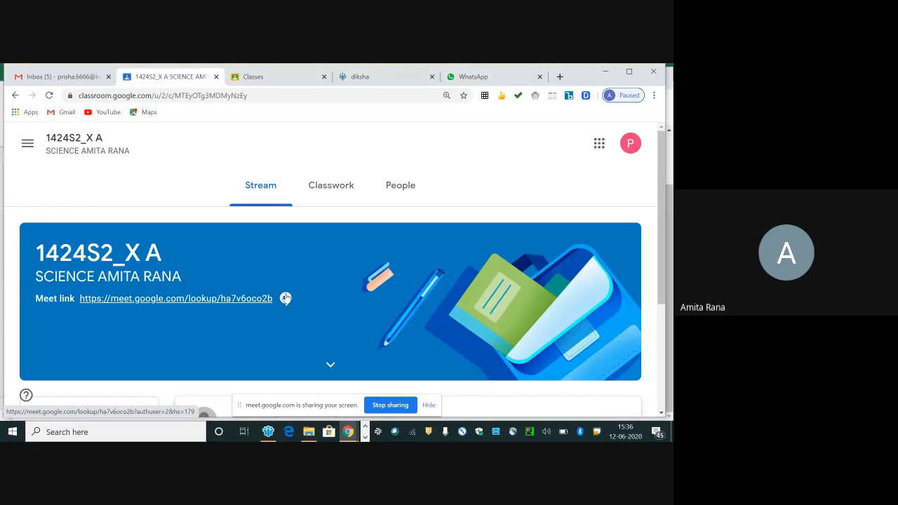
# Step: Switch back to the teacher's Chrome window showing the People page of class 1424S2_X A
pyautogui.hotkey('alt', 'Tab')
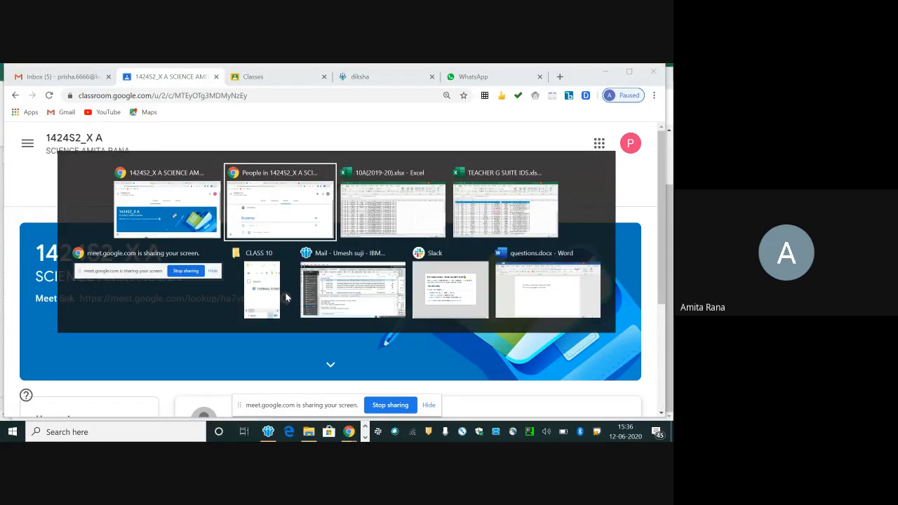
pyautogui.hotkey('alt', 'shift', 'Tab')
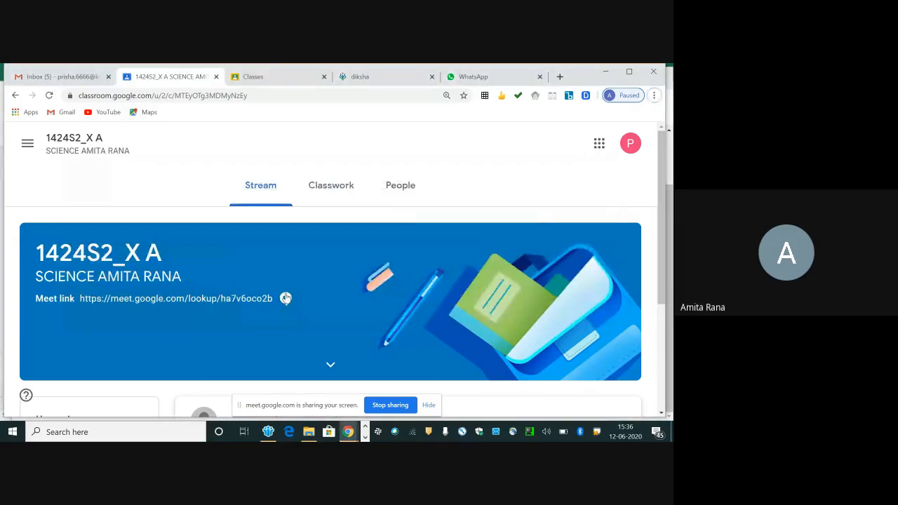
pyautogui.hotkey('alt', 'Tab')
pyautogui.press('Tab')
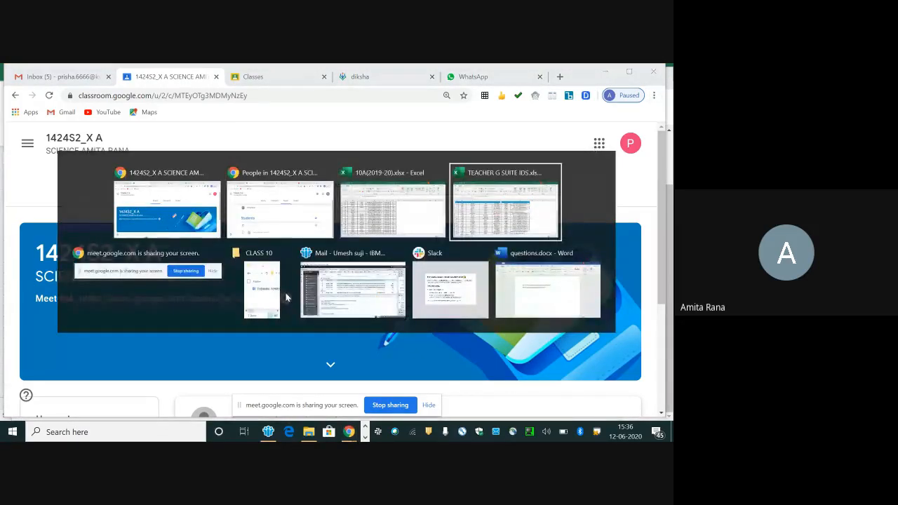
pyautogui.press('Down')
pyautogui.press('Left')
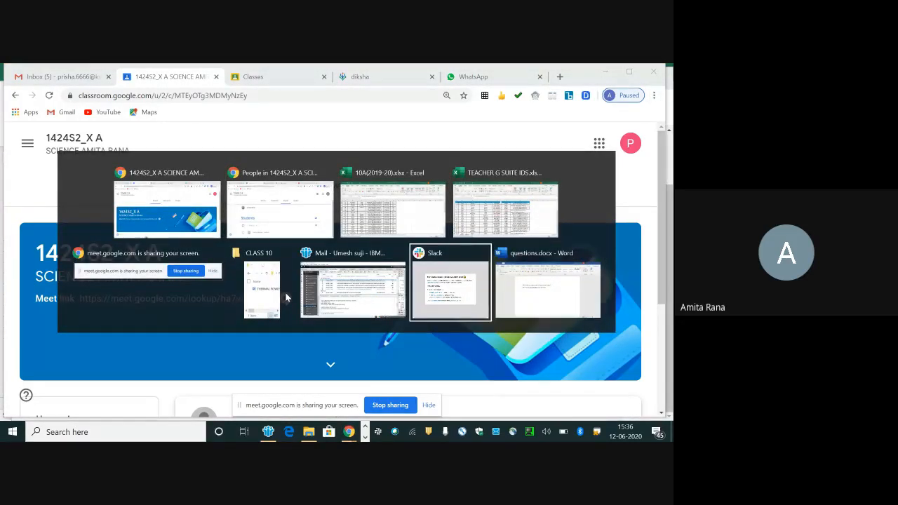
pyautogui.press('Left')
pyautogui.press('Left')
pyautogui.press('Up')
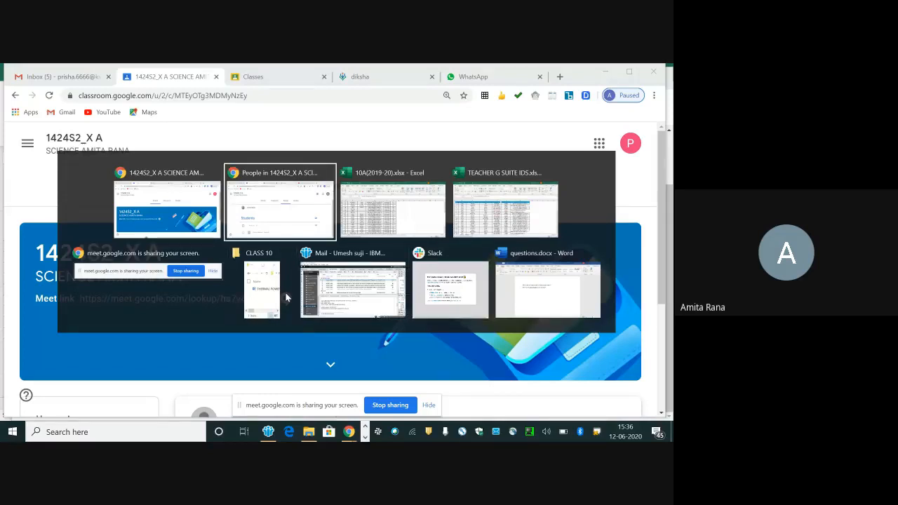
pyautogui.press('Return')
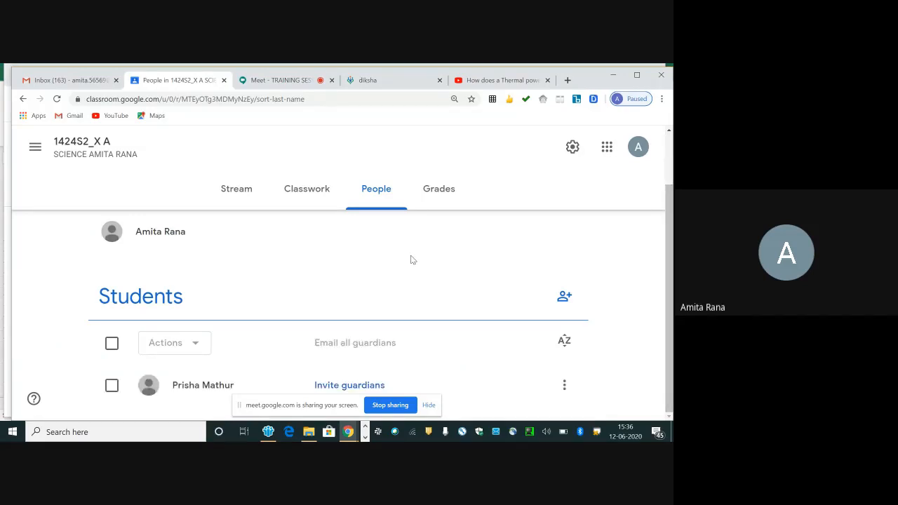
# Step: Add the topic THERMAL POWER STATION to the Classwork of class 1424S2_X A
pyautogui.click(299, 198)
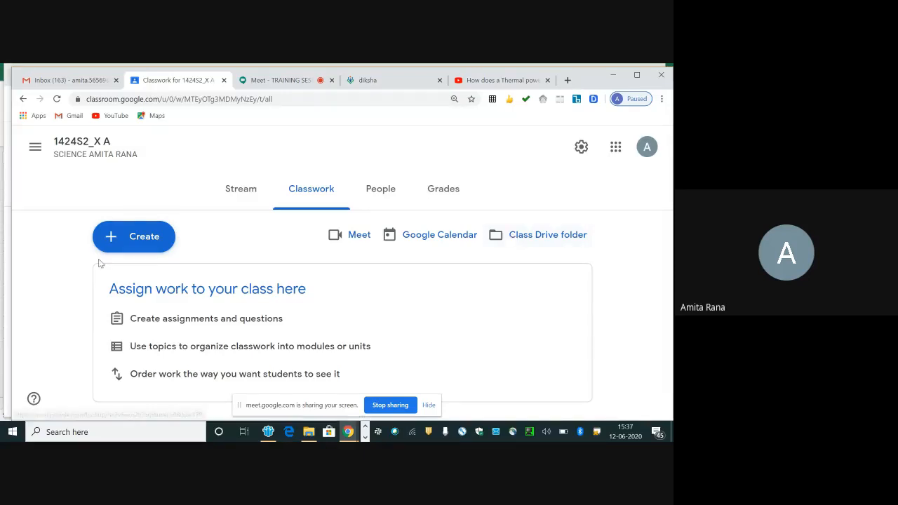
pyautogui.click(136, 247)
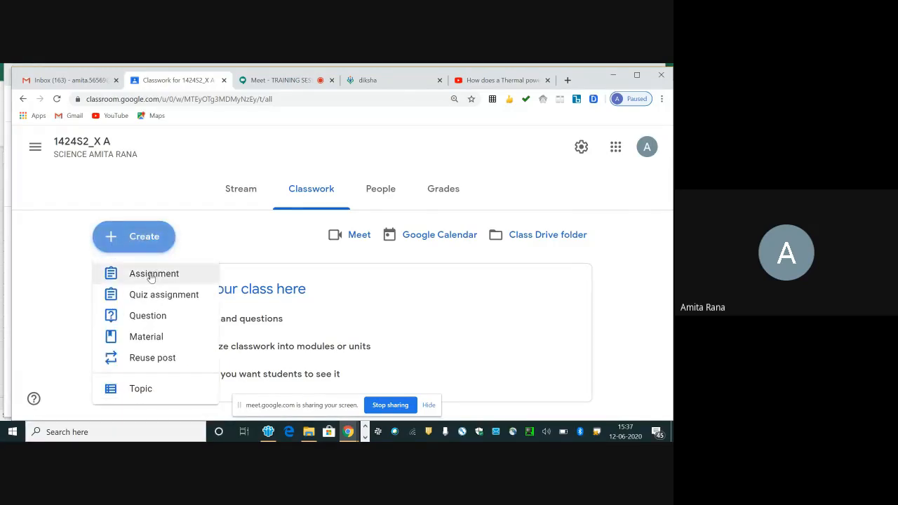
pyautogui.click(139, 390)
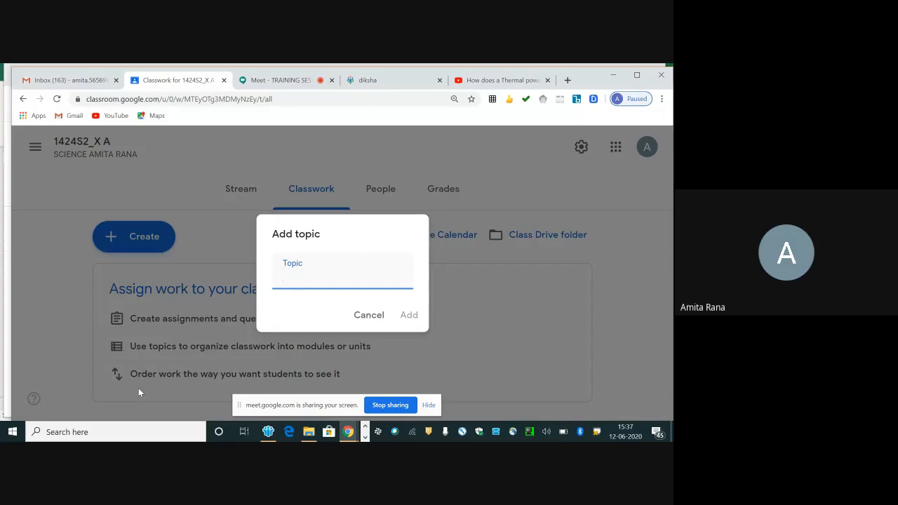
pyautogui.write('thermal power station')
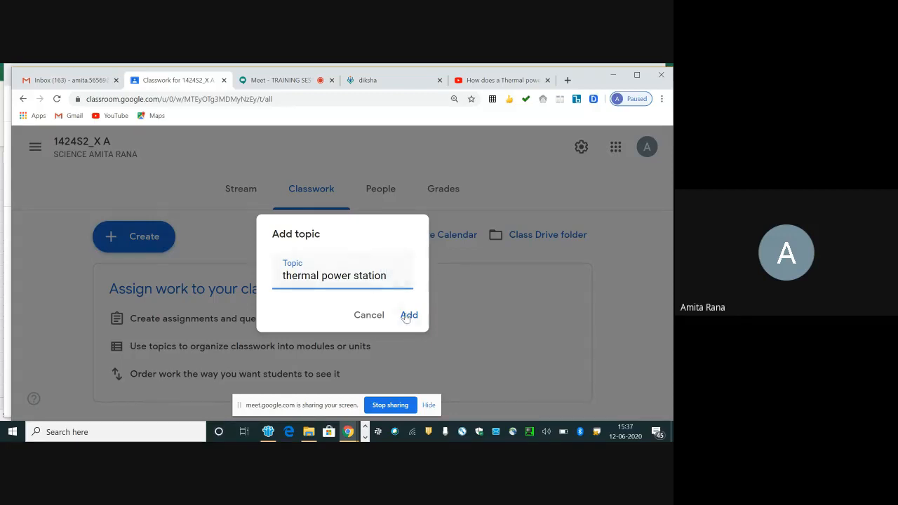
pyautogui.press('BackSpace')
pyautogui.press('BackSpace')
pyautogui.press('BackSpace')
pyautogui.press('BackSpace')
pyautogui.press('BackSpace')
pyautogui.press('BackSpace')
pyautogui.press('BackSpace')
pyautogui.press('BackSpace')
pyautogui.press('BackSpace')
pyautogui.press('BackSpace')
pyautogui.press('BackSpace')
pyautogui.press('BackSpace')
pyautogui.press('BackSpace')
pyautogui.press('BackSpace')
pyautogui.press('BackSpace')
pyautogui.press('BackSpace')
pyautogui.press('BackSpace')
pyautogui.press('BackSpace')
pyautogui.press('BackSpace')
pyautogui.press('BackSpace')
pyautogui.write('THERMAL ')
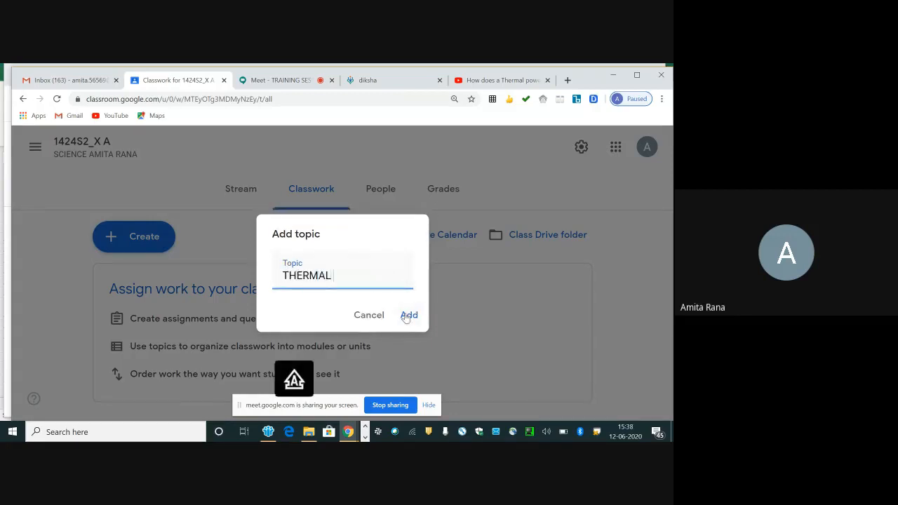
pyautogui.write('POWE')
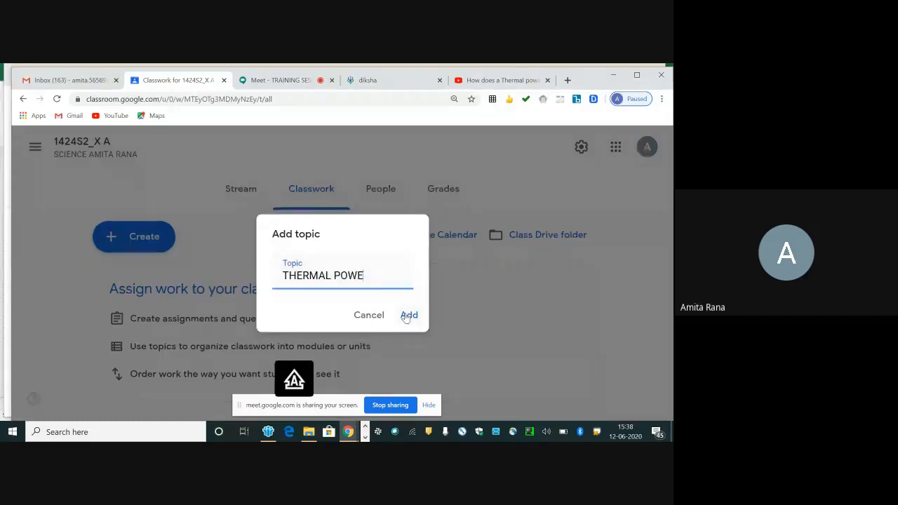
pyautogui.write('R STATION')
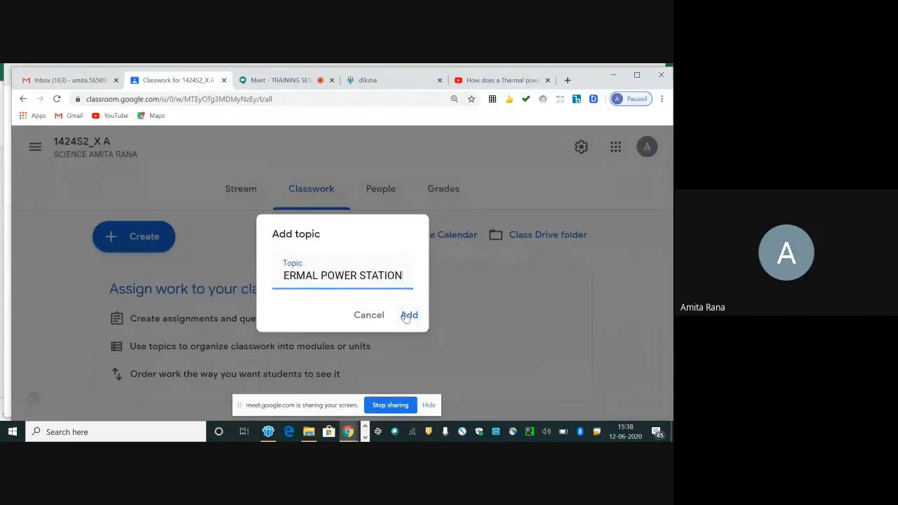
pyautogui.click(409, 317)
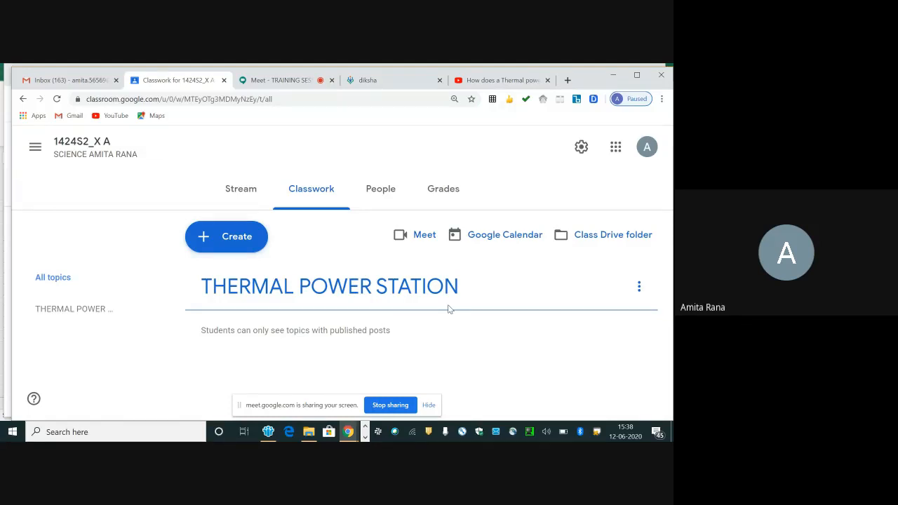
# Step: Start a new assignment for the class and title it "ACTIVITY 1:THERMAL POWER STATION"
pyautogui.click(255, 249)
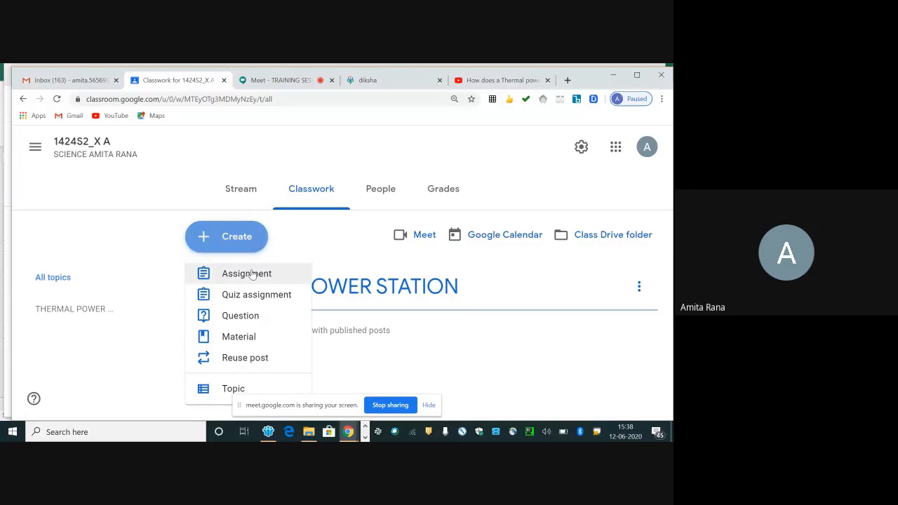
pyautogui.click(252, 273)
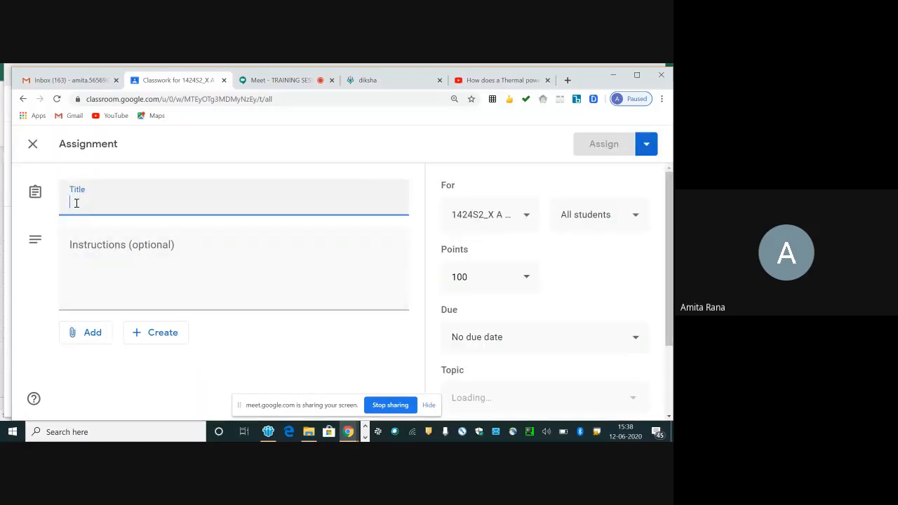
pyautogui.write('ACTIV')
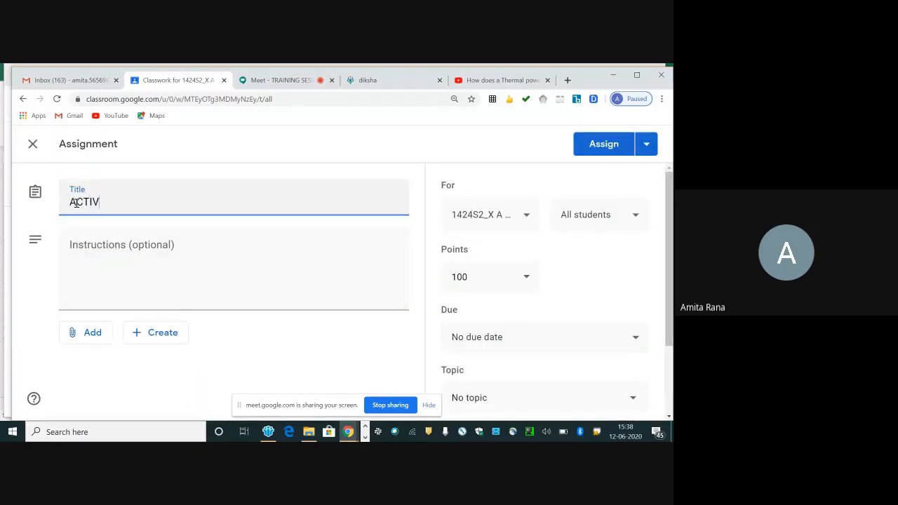
pyautogui.write('ITY 1:THERMAL P')
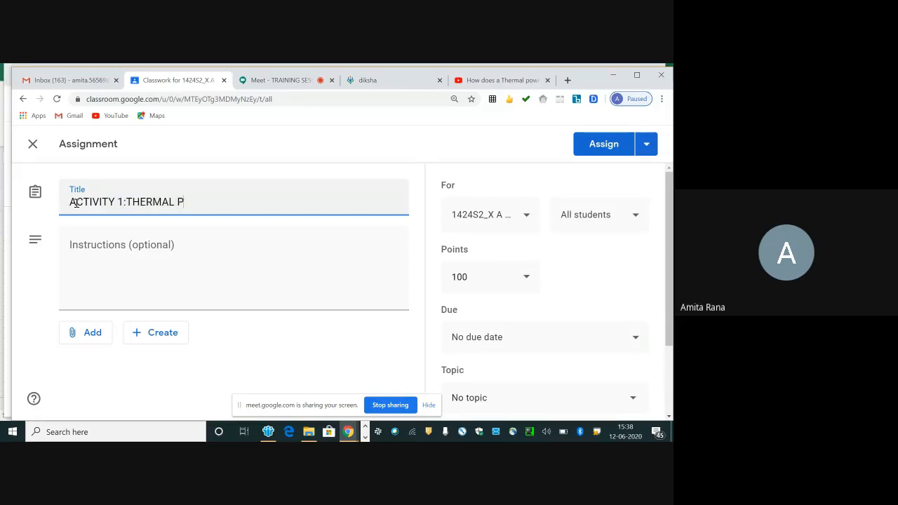
pyautogui.write('OWER STATION')
# Step: Enter "COMPLETE YOUR WORK" as the assignment's instructions
pyautogui.click(90, 272)
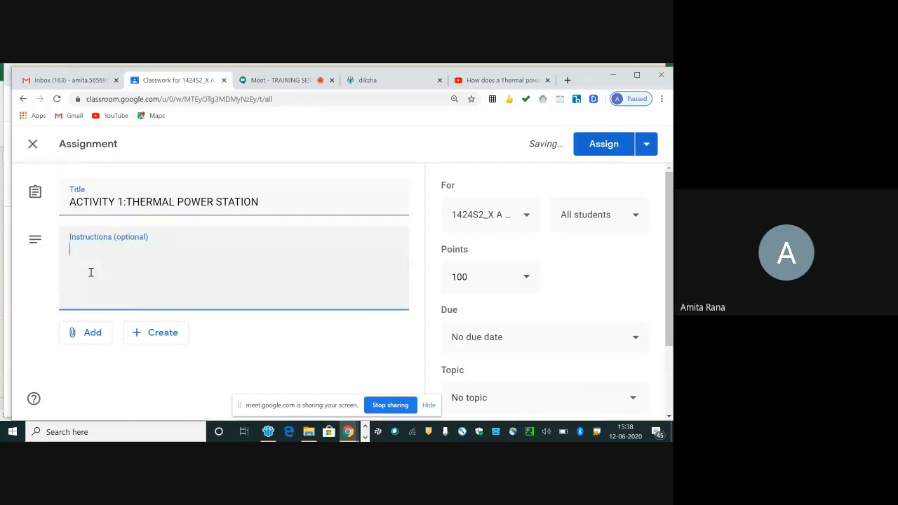
pyautogui.write('COMPLETE YO')
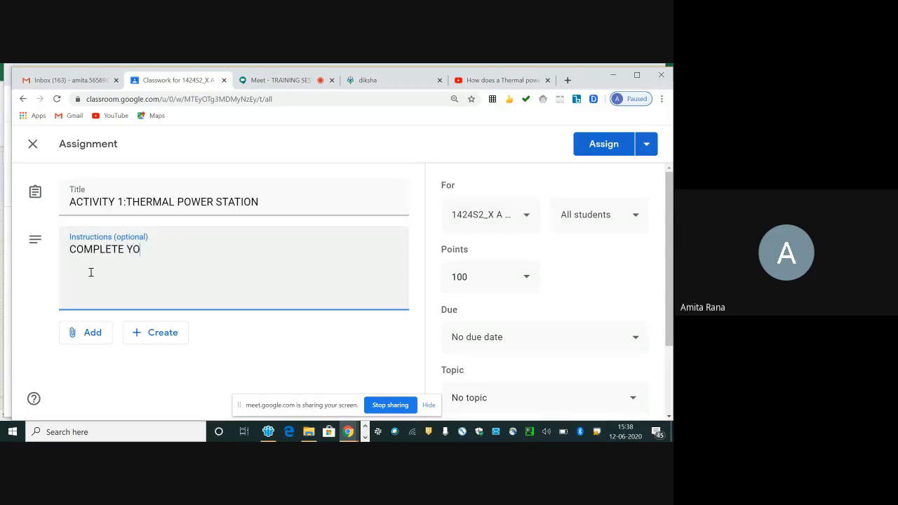
pyautogui.write('UR WORK')
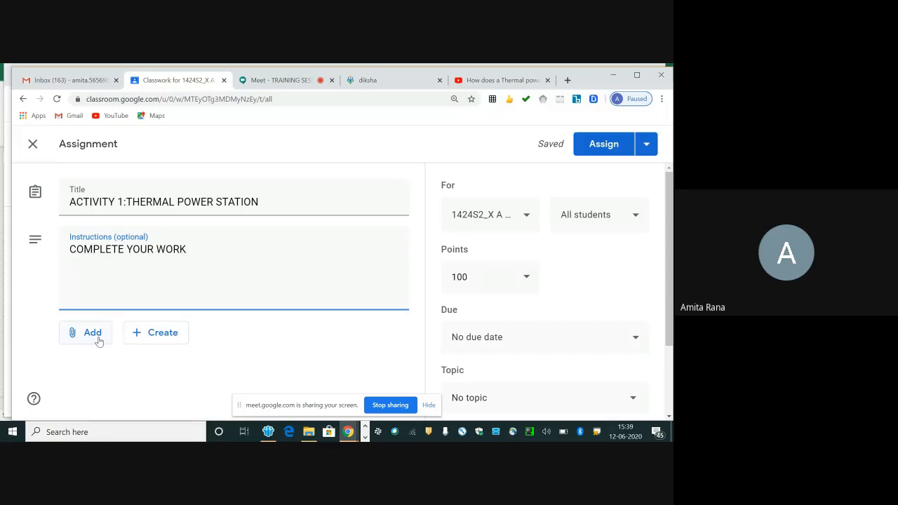
# Step: Attach a new Google Docs document to the assignment, open it and enter the text "THERMAL POWER STATIONHJJK"
pyautogui.click(153, 336)
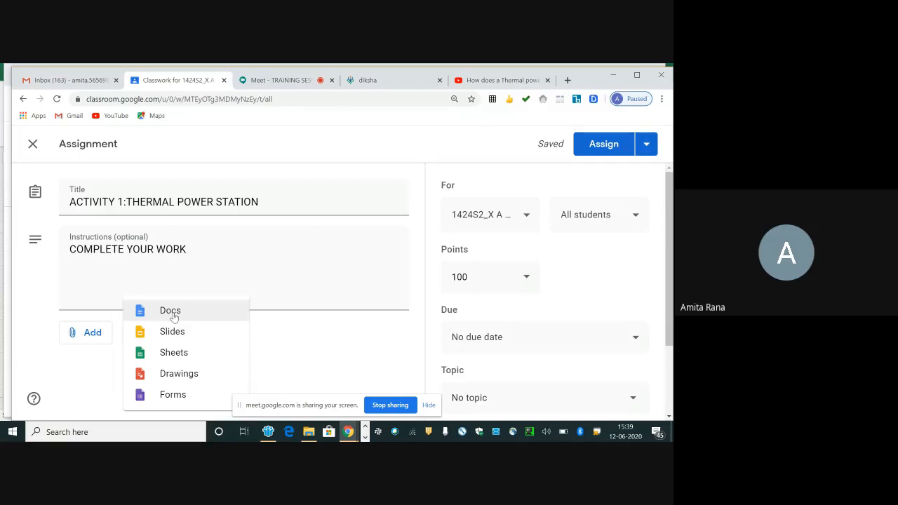
pyautogui.click(174, 315)
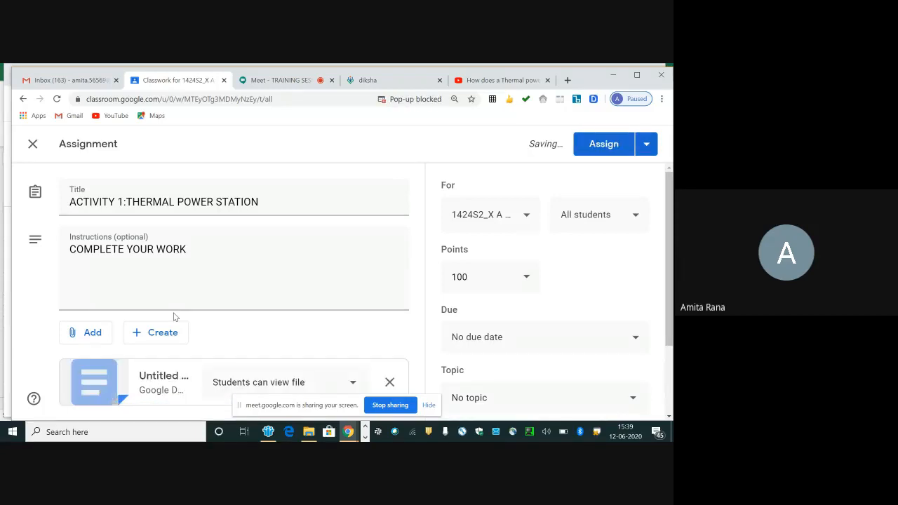
pyautogui.click(161, 378)
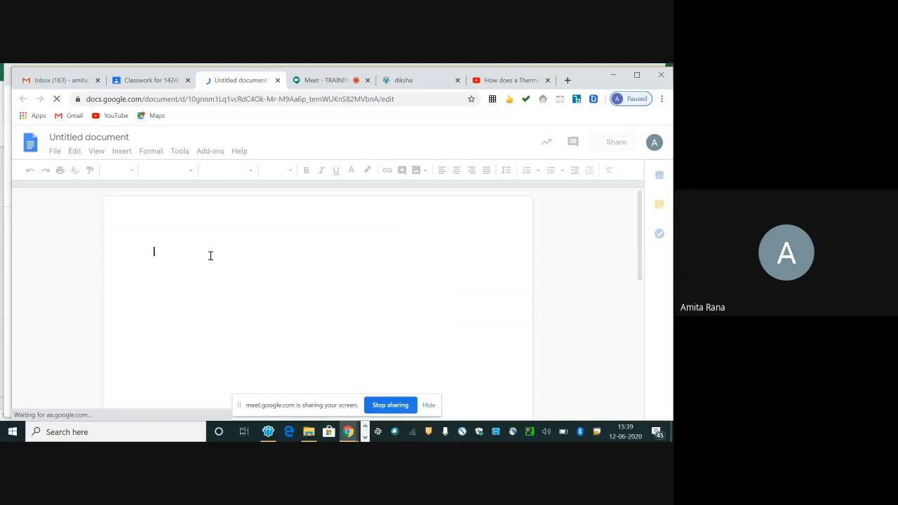
pyautogui.write('THERMAL ')
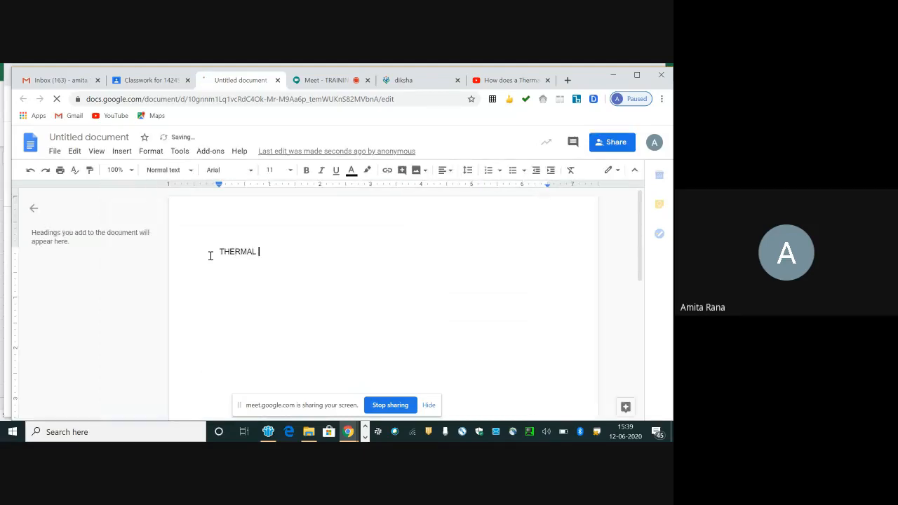
pyautogui.write('POWER STATI')
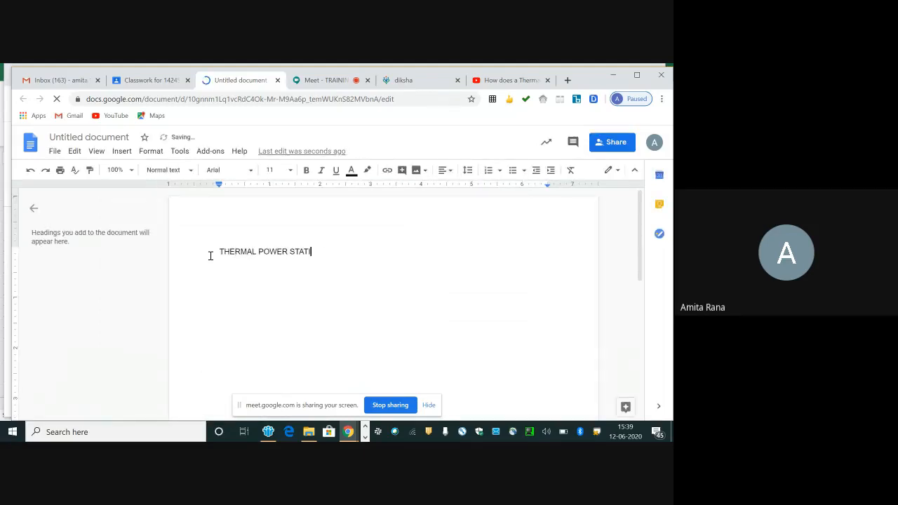
pyautogui.write('ON')
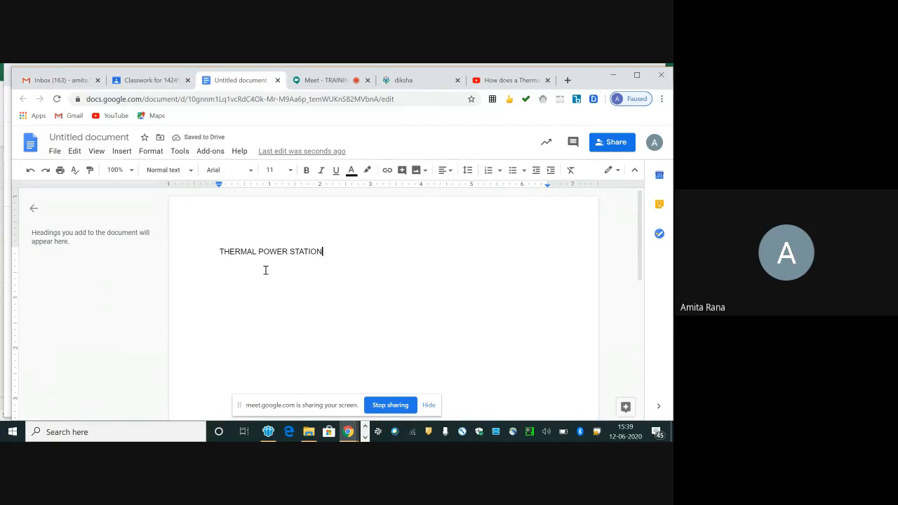
pyautogui.write('HJJK')
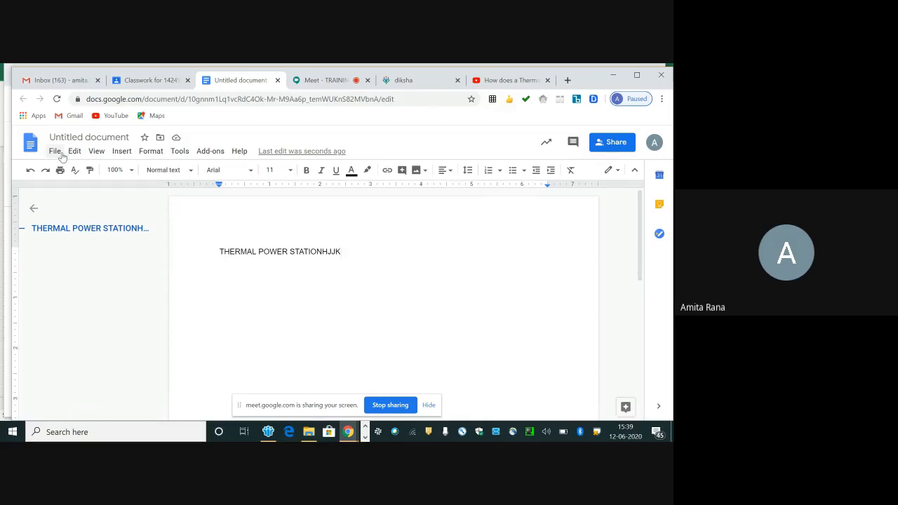
# Step: Change the document's language to Hindi
pyautogui.click(61, 155)
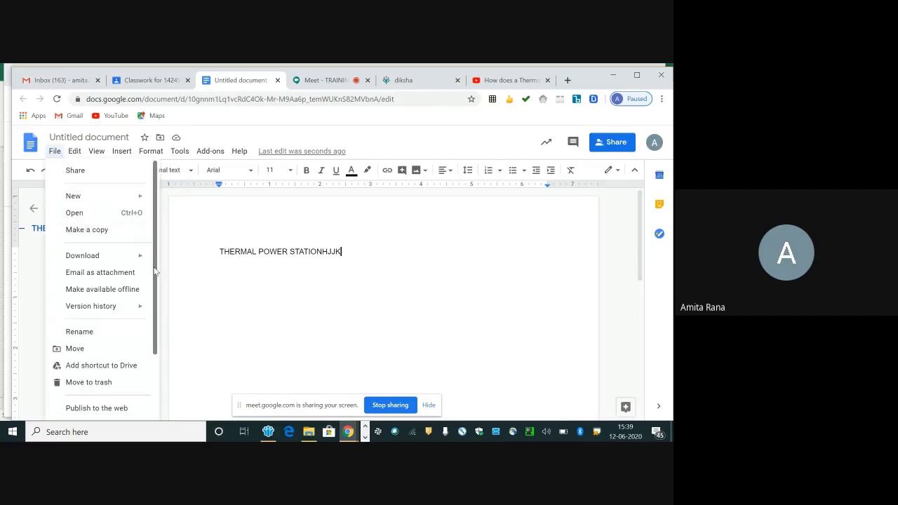
pyautogui.moveTo(156, 273); pyautogui.dragTo(156, 296)
pyautogui.moveTo(155, 326); pyautogui.dragTo(156, 344)
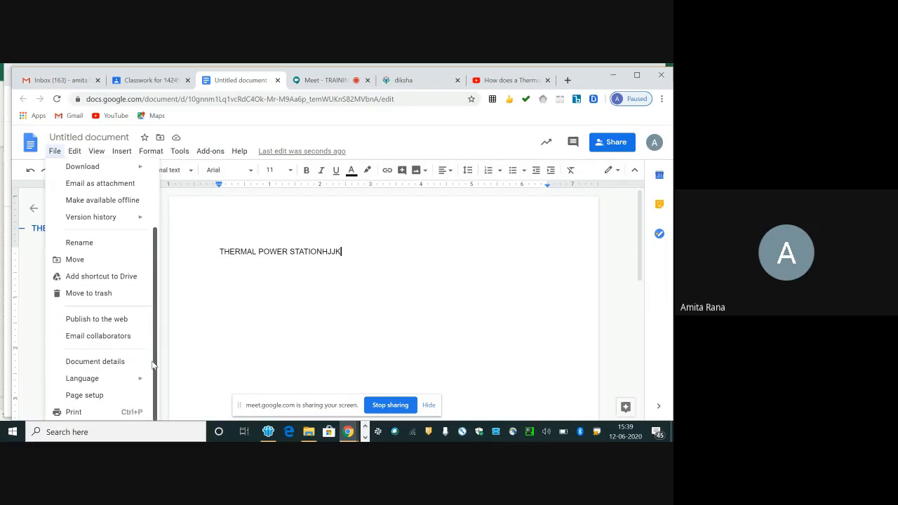
pyautogui.moveTo(114, 382)
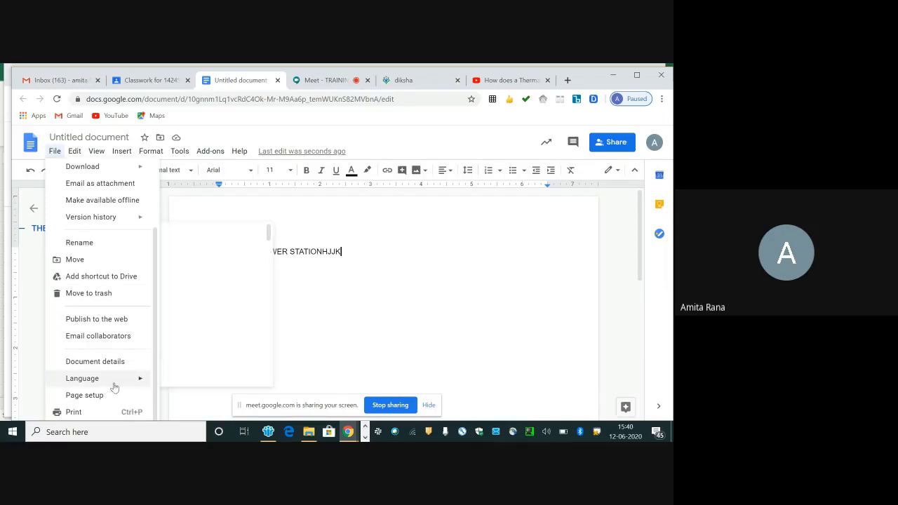
pyautogui.click(219, 323)
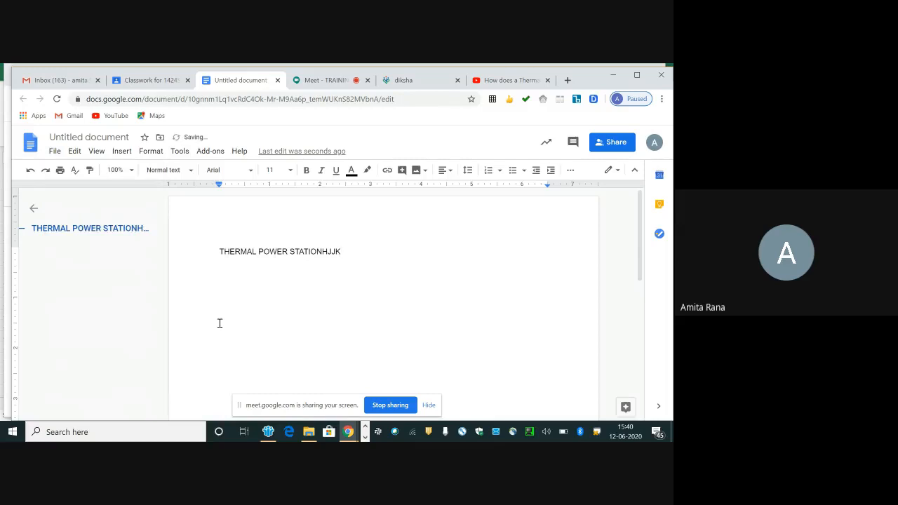
# Step: Enter the Hindi letters बह after the text with the on-screen Devanagari (INSCRIPT) keyboard and close the keyboard
pyautogui.click(570, 169)
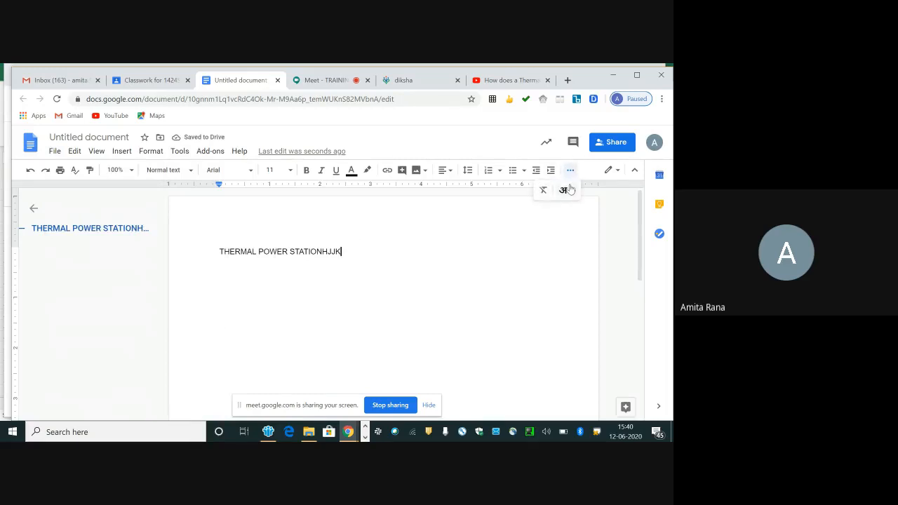
pyautogui.click(571, 190)
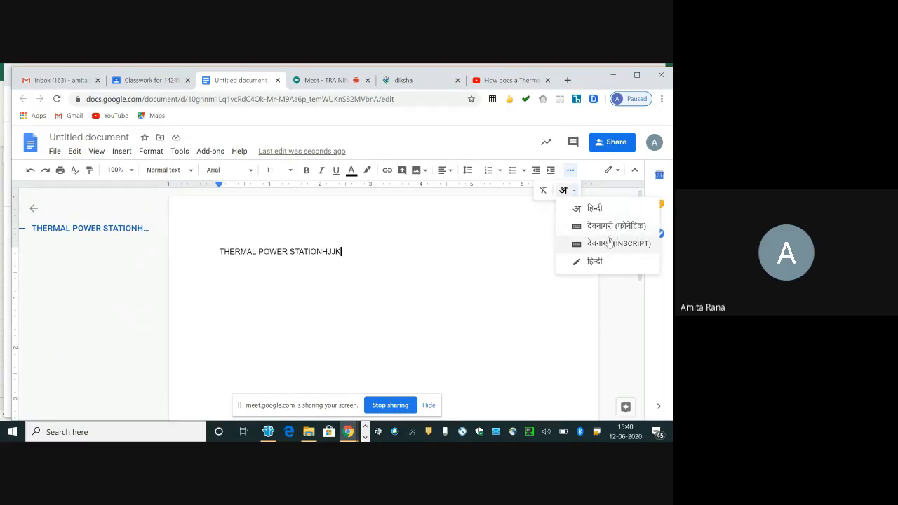
pyautogui.click(609, 243)
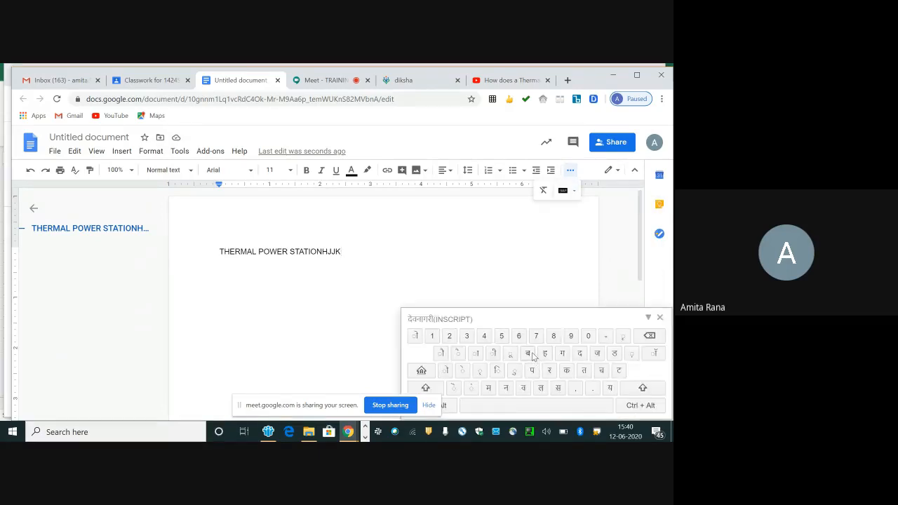
pyautogui.click(533, 355)
pyautogui.click(543, 355)
pyautogui.click(658, 319)
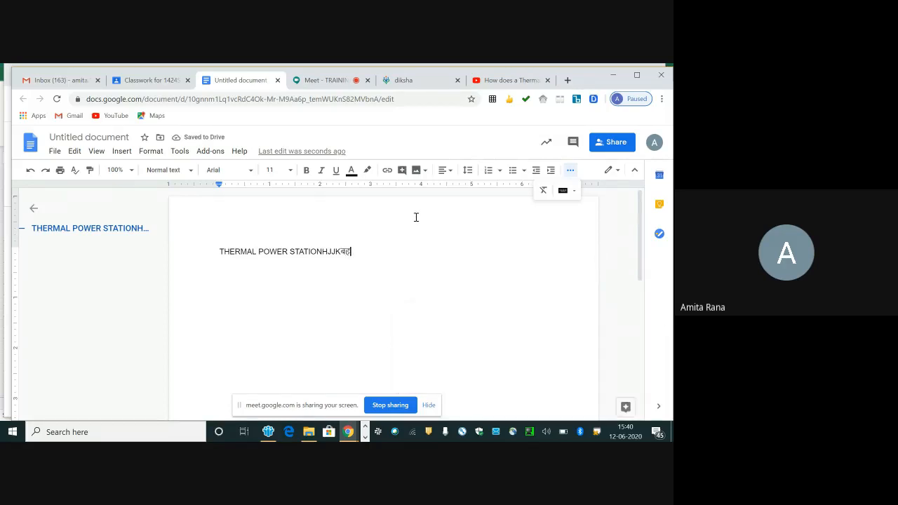
# Step: Open voice typing for the document and set its speech language to Hindi (हिन्दी)
pyautogui.click(182, 151)
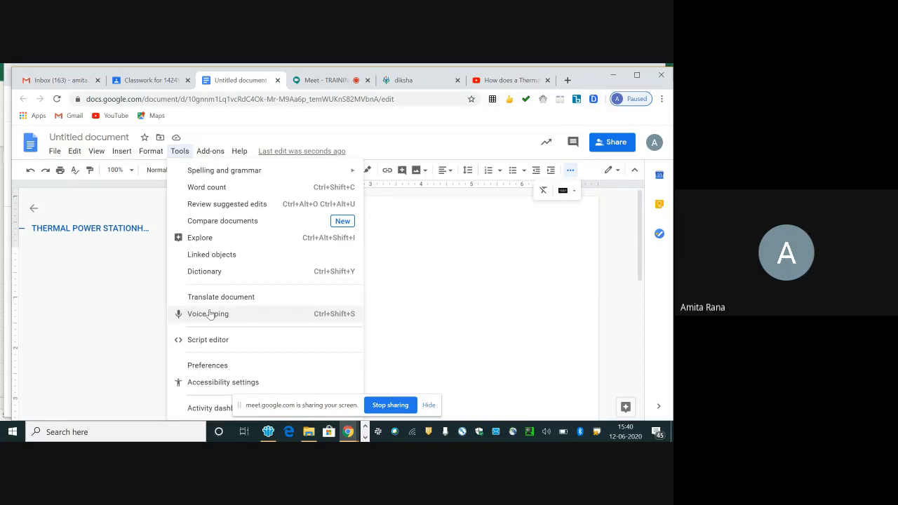
pyautogui.click(209, 313)
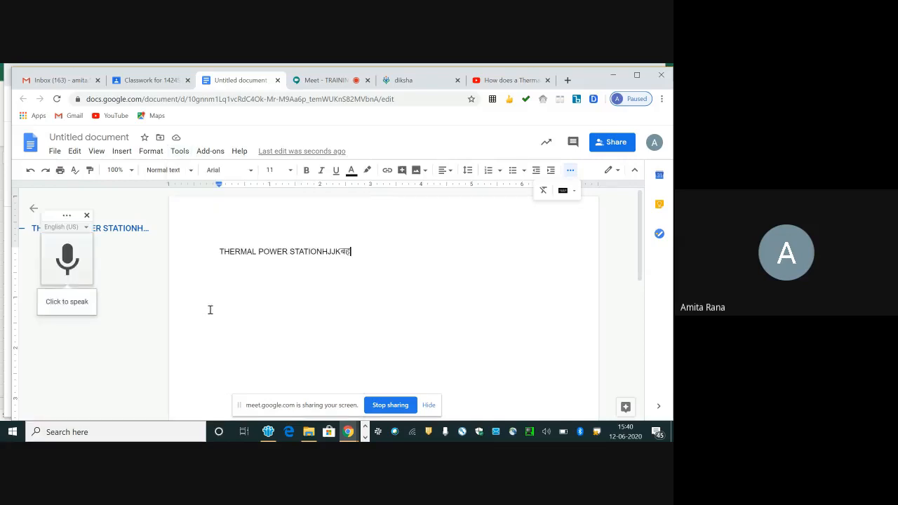
pyautogui.click(87, 230)
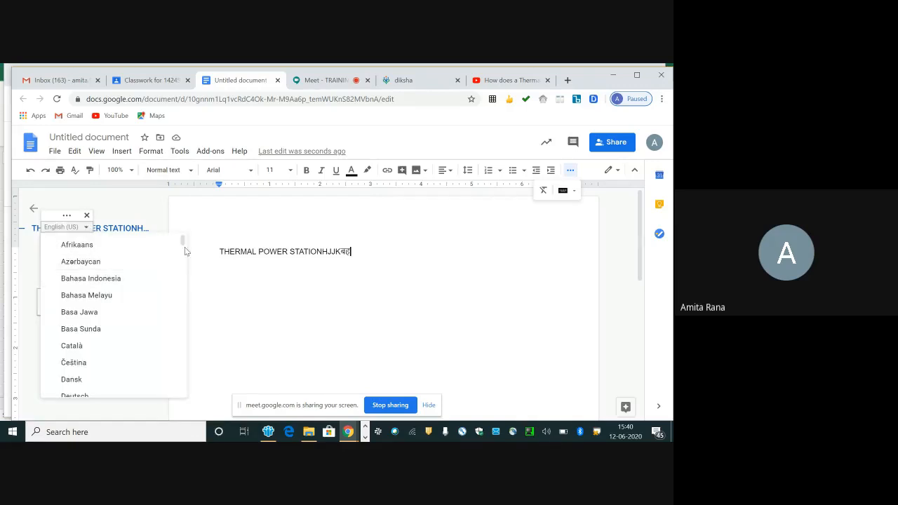
pyautogui.moveTo(183, 249); pyautogui.dragTo(182, 369)
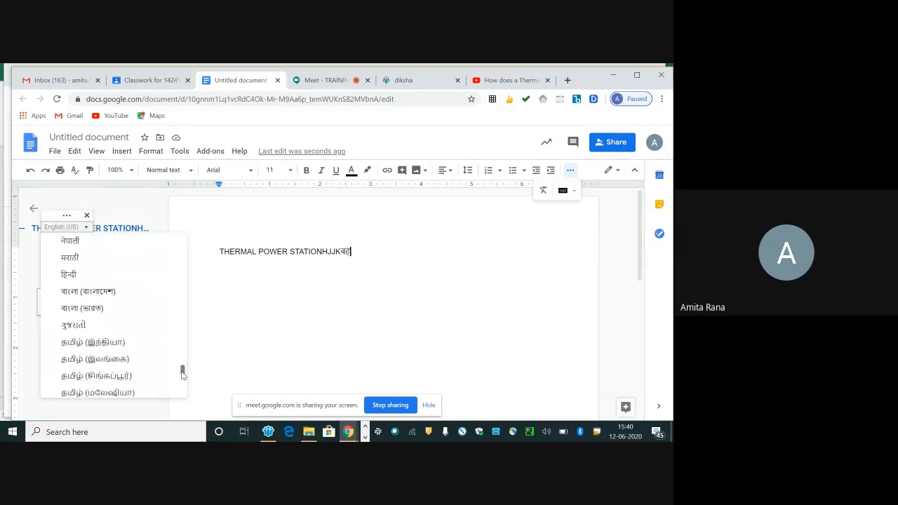
pyautogui.click(86, 279)
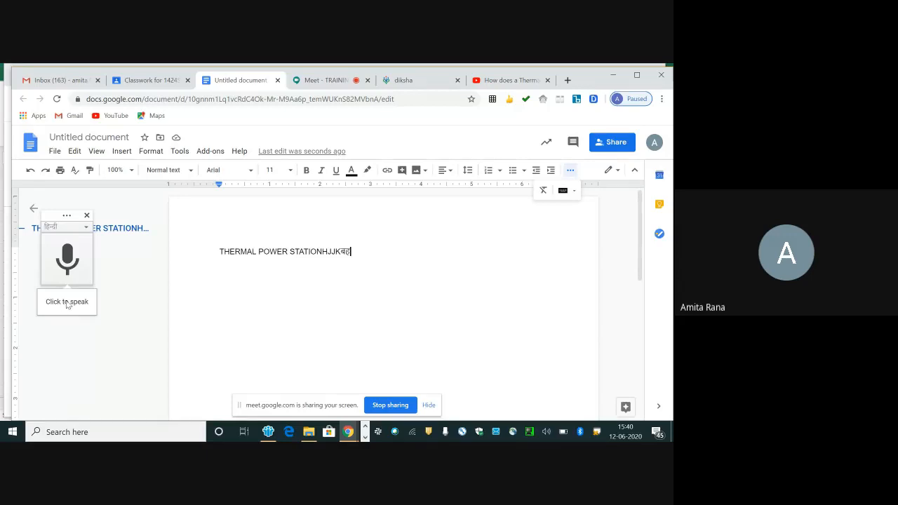
# Step: Dictate Hindi text ending "यू कैन मेक यूज ऑफ दिस वॉइस टाइपिंग" after the existing text and save the document under its suggested name
pyautogui.click(76, 255)
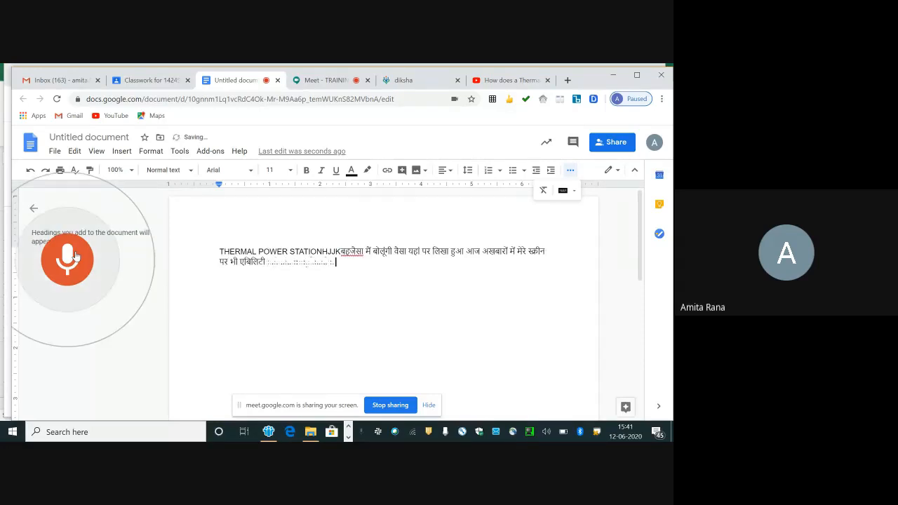
pyautogui.click(76, 256)
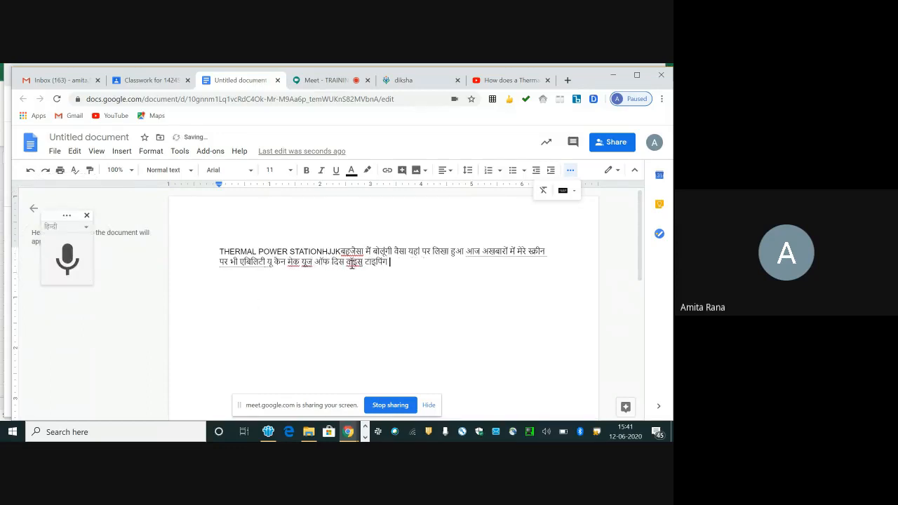
pyautogui.click(614, 147)
pyautogui.click(393, 316)
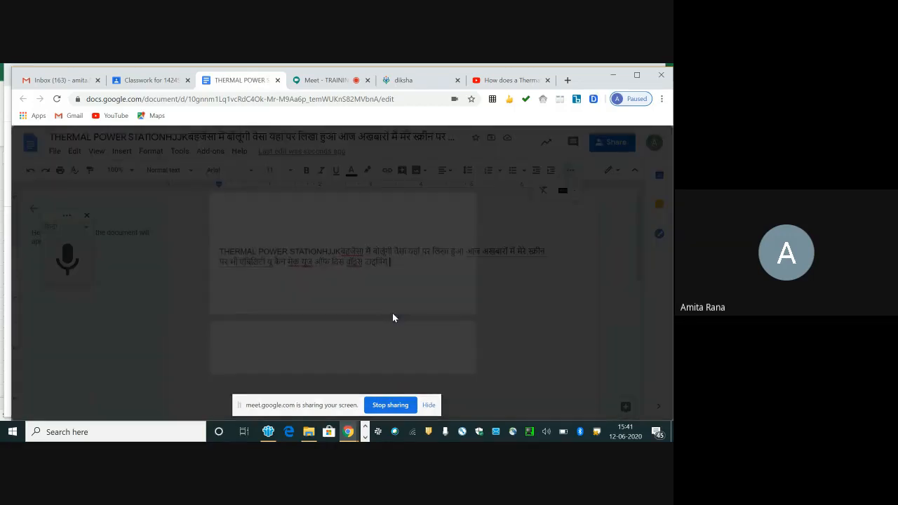
# Step: Attach a new Google Slides presentation to the Classroom assignment and enter "THERMAL" as the title on its first slide
pyautogui.click(151, 80)
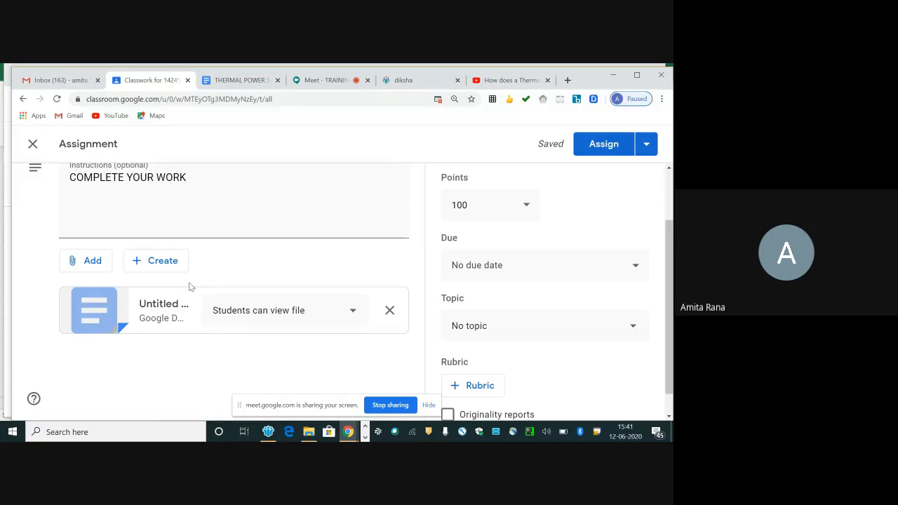
pyautogui.click(155, 262)
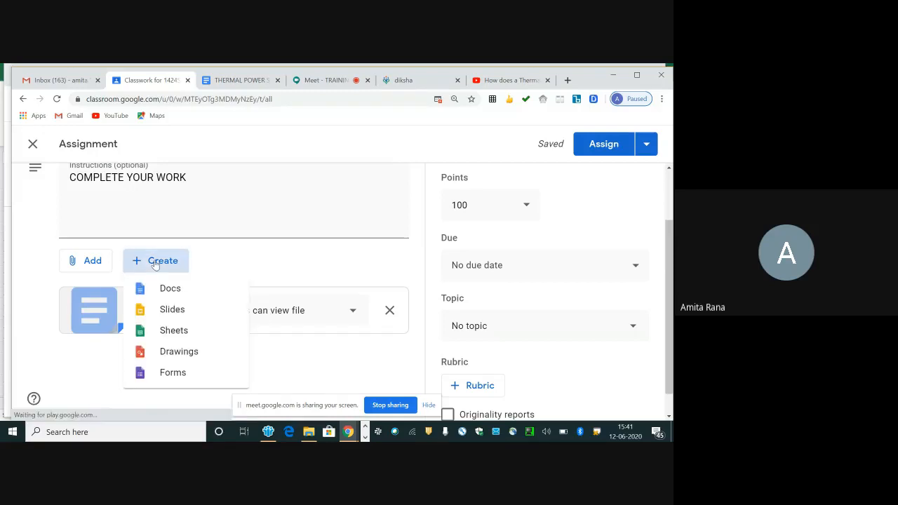
pyautogui.click(160, 309)
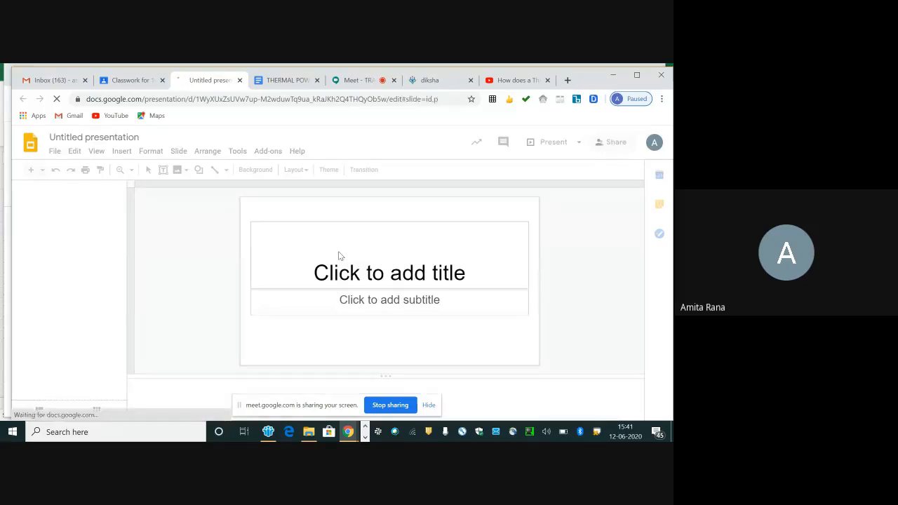
pyautogui.click(341, 258)
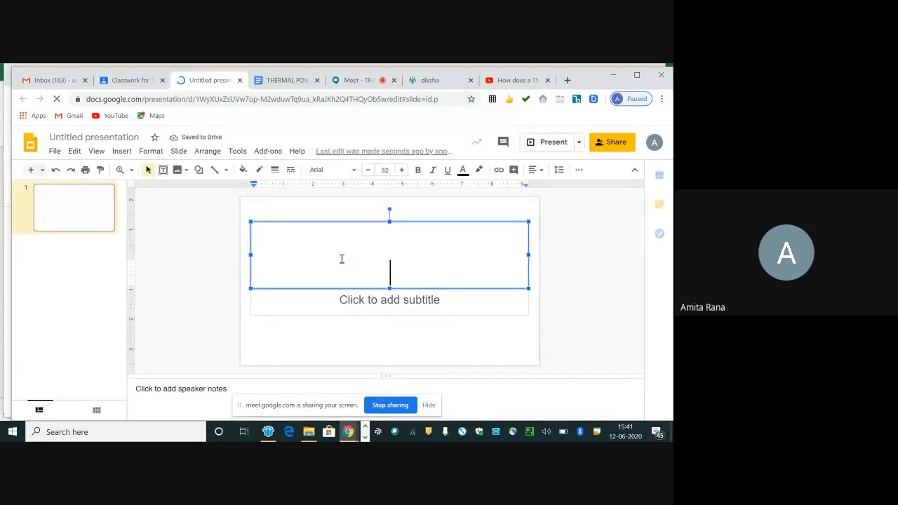
pyautogui.write('THERMAL')
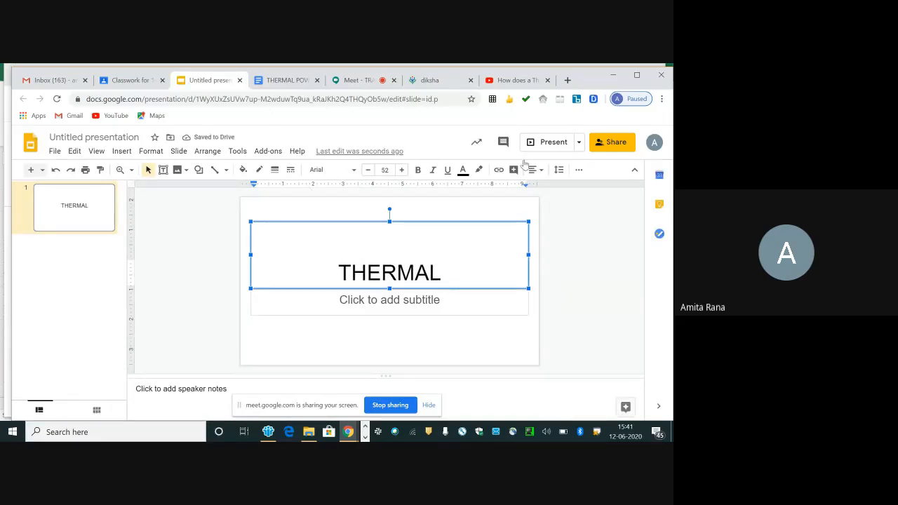
# Step: Save the presentation under the name THERMAL before sharing and close the sharing settings without adding anyone
pyautogui.click(607, 143)
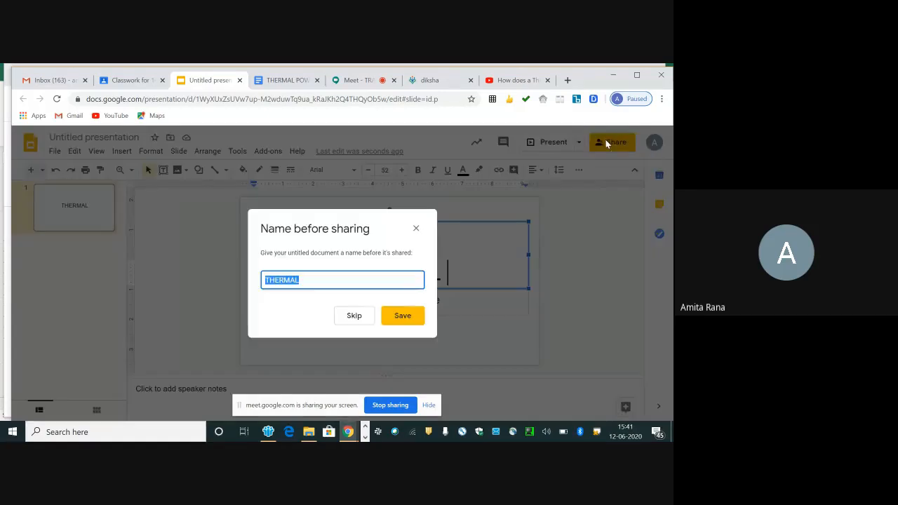
pyautogui.click(410, 320)
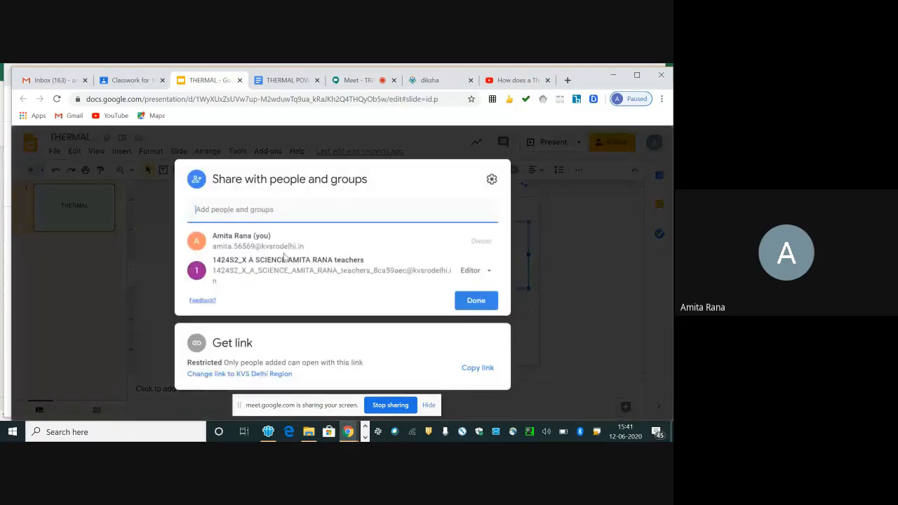
pyautogui.click(467, 300)
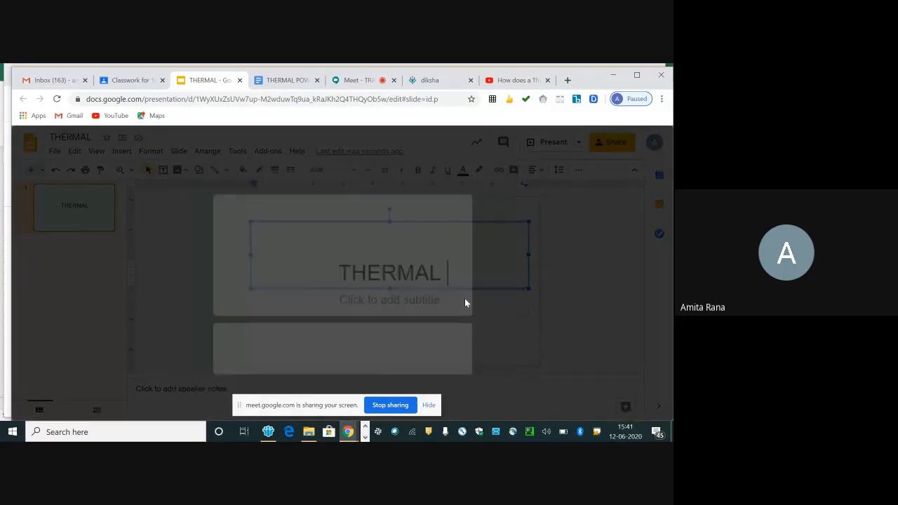
# Step: Return to the Classroom assignment and attach a new Google Form to it
pyautogui.click(147, 82)
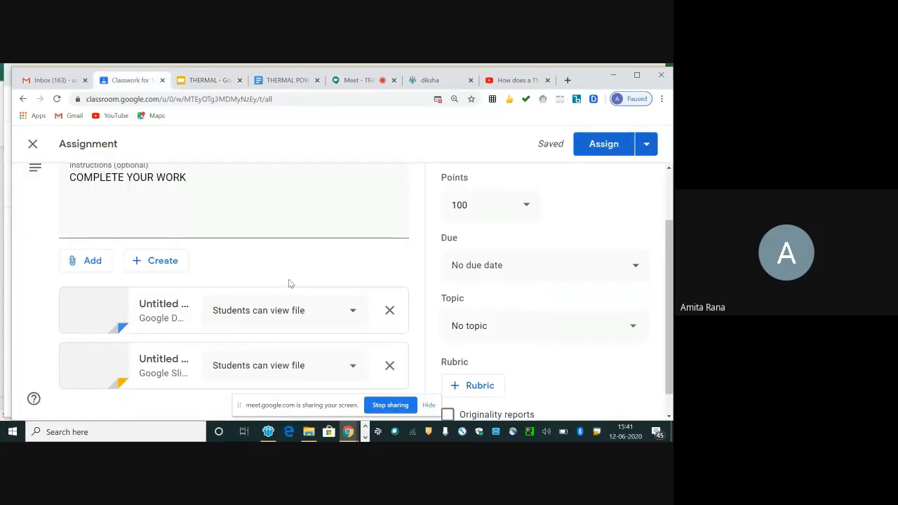
pyautogui.click(163, 263)
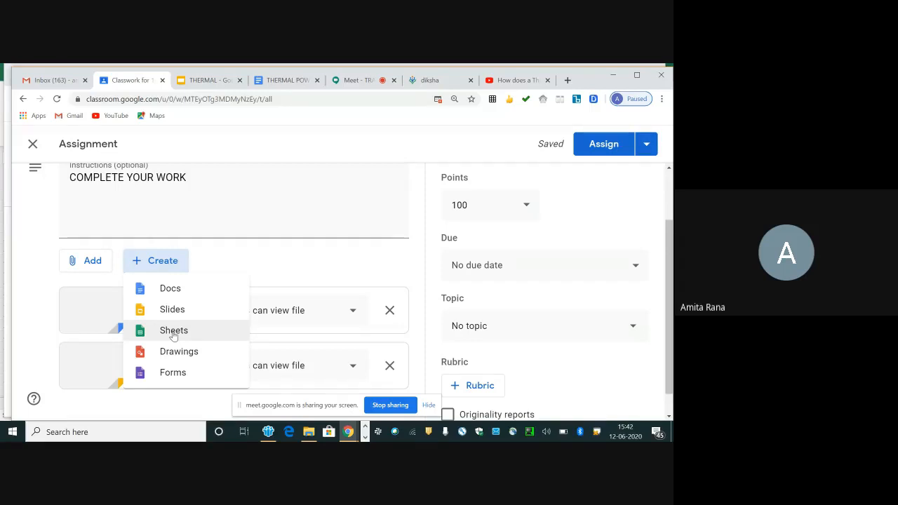
pyautogui.click(176, 376)
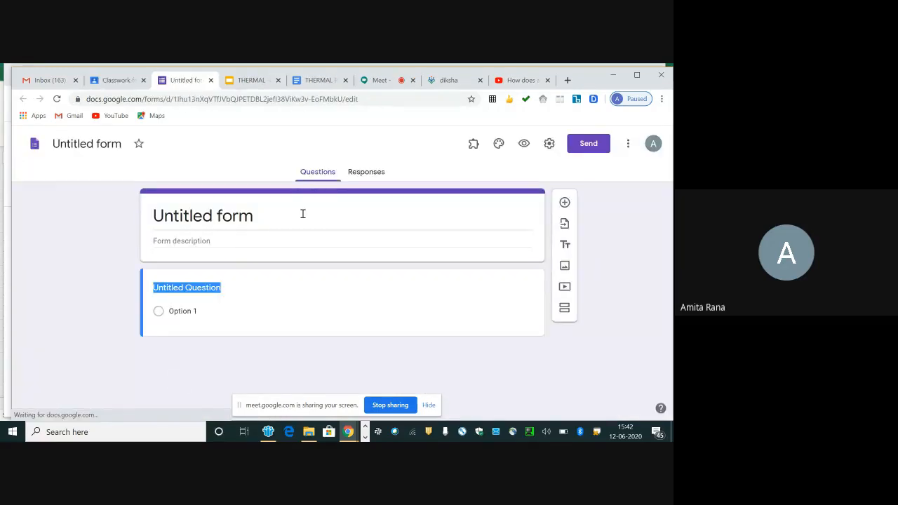
# Step: Title the form "QUIZ" and enter the description "QUIZ ON THERMAL POWER STATION"
pyautogui.click(214, 216)
pyautogui.press('BackSpace')
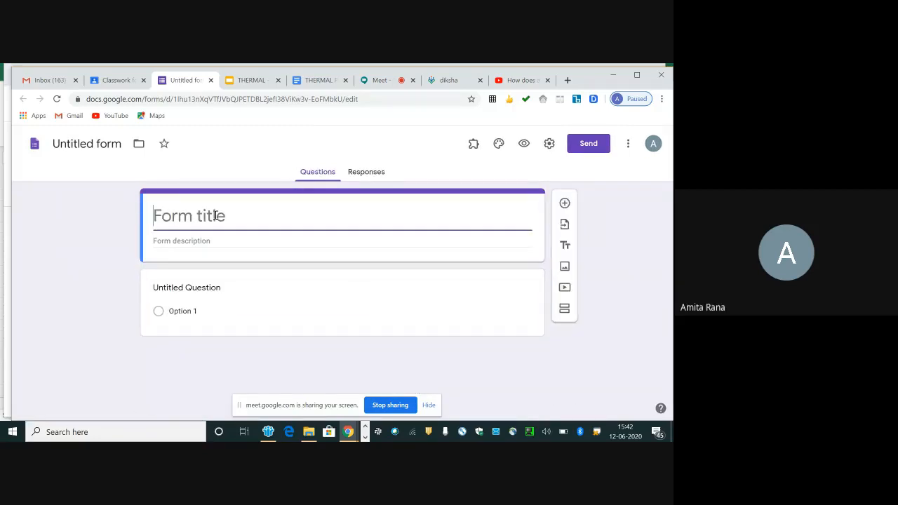
pyautogui.write('QUIZ')
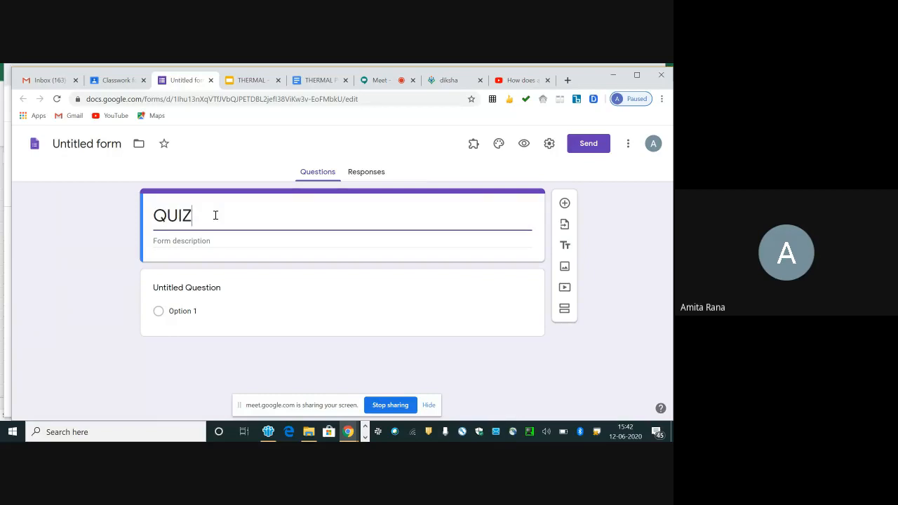
pyautogui.click(192, 240)
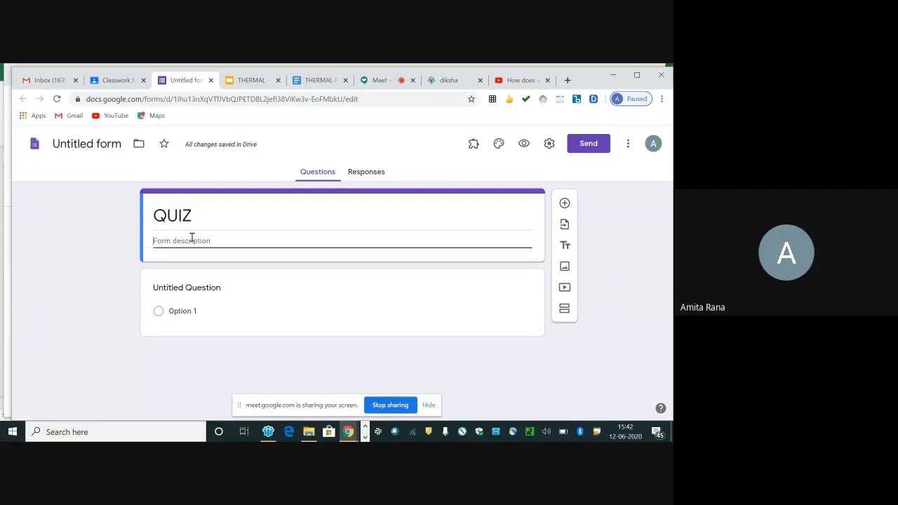
pyautogui.write('QUIZ ON THERMAL POWE')
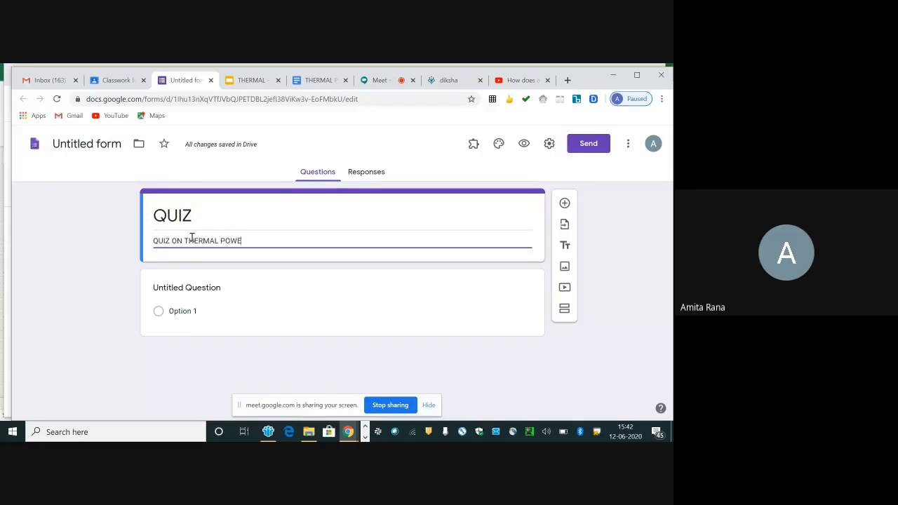
pyautogui.write('R STATION')
pyautogui.press('BackSpace')
pyautogui.write('N')
# Step: Enter "WHICH IS NON RENEWABLE SOURCE OF ENERGY" as the first question of the form
pyautogui.click(213, 288)
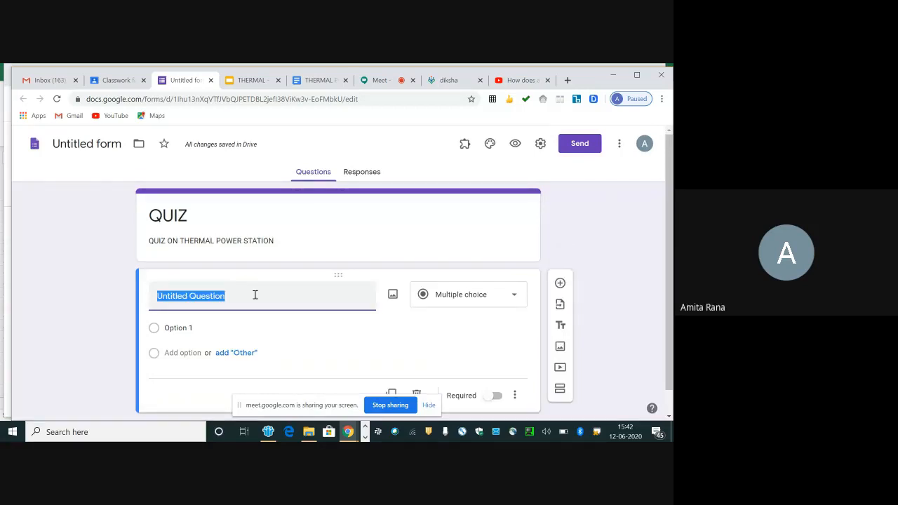
pyautogui.write('WHI')
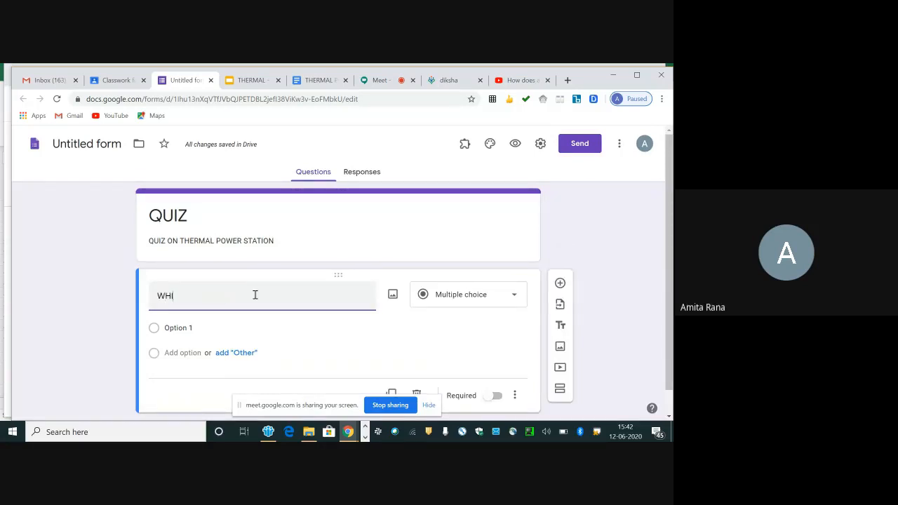
pyautogui.write('CH IS NON RENEWABLE SOURCE OF ENERGY')
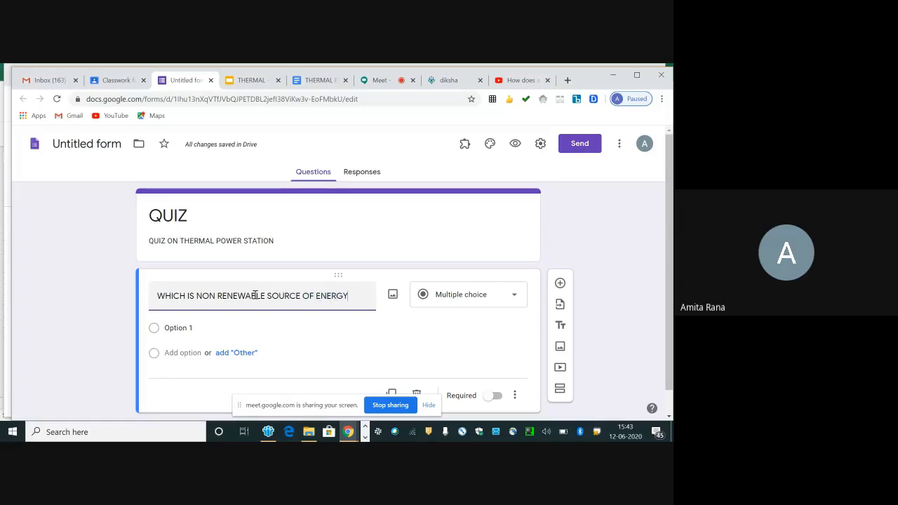
# Step: Review the available question types, keep Multiple choice, and give the question the answer options COAL and SUNLIGHT
pyautogui.click(271, 335)
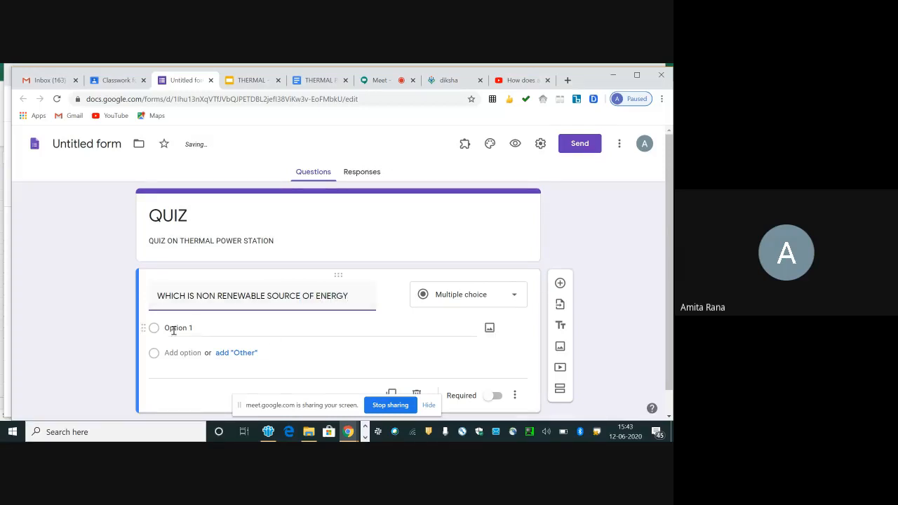
pyautogui.click(470, 313)
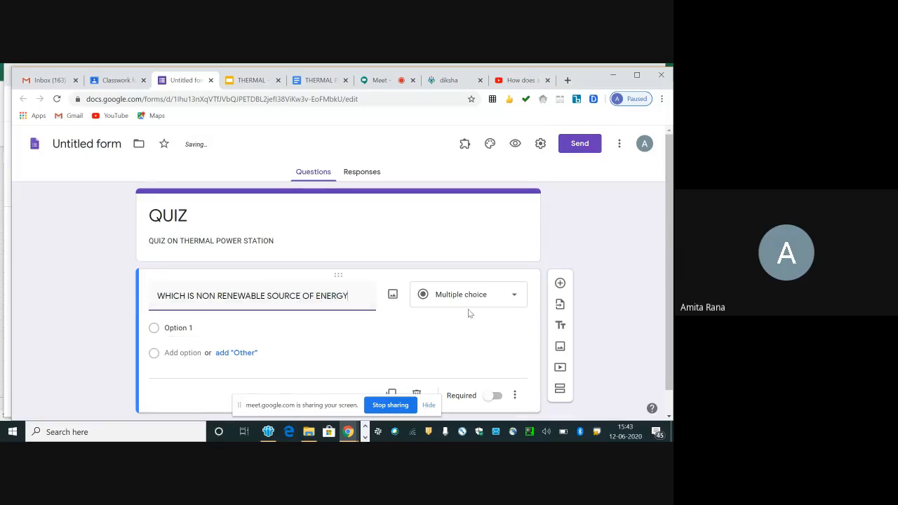
pyautogui.click(515, 298)
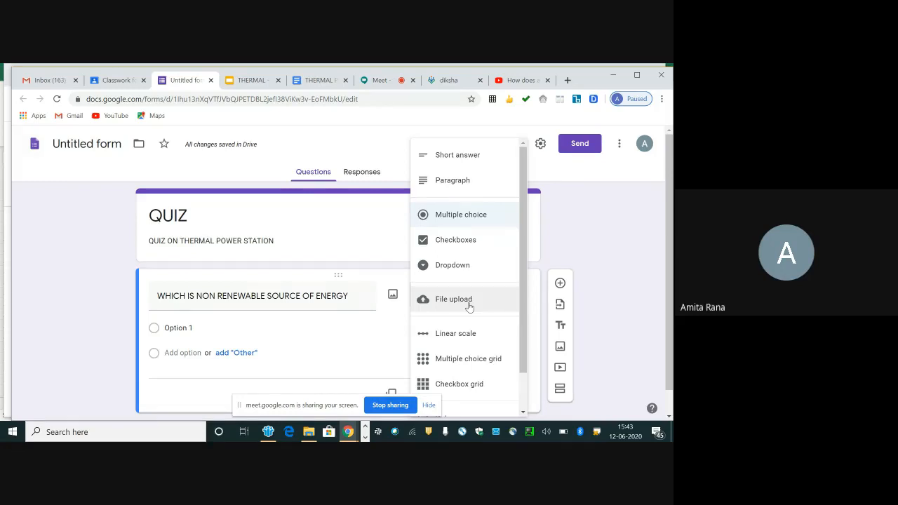
pyautogui.click(384, 322)
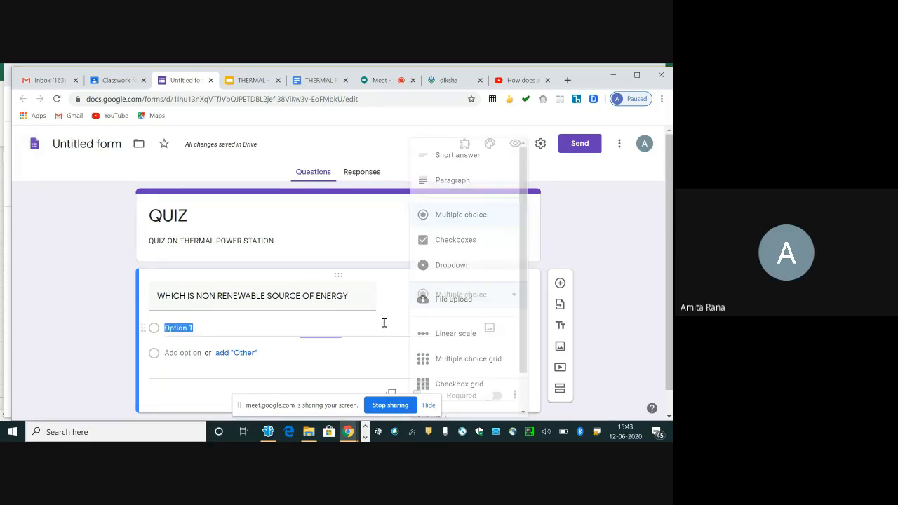
pyautogui.press('BackSpace')
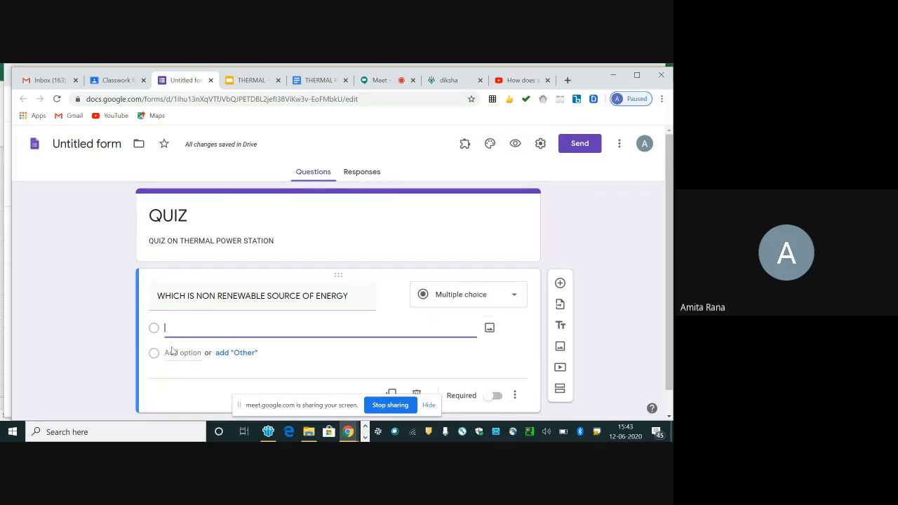
pyautogui.write('COAL')
pyautogui.click(174, 353)
pyautogui.write('SU')
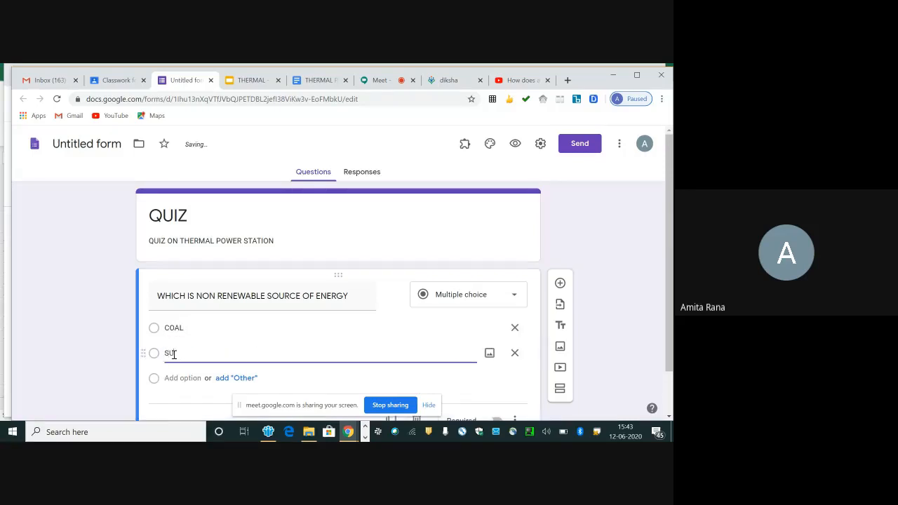
pyautogui.write('NLIGHT')
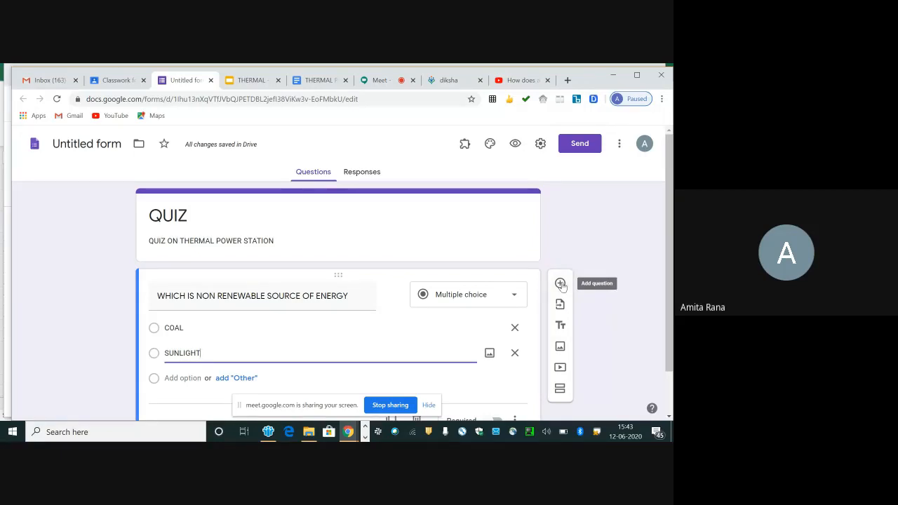
# Step: Add a second, blank question to the form and make the non-renewable energy question required
pyautogui.click(561, 283)
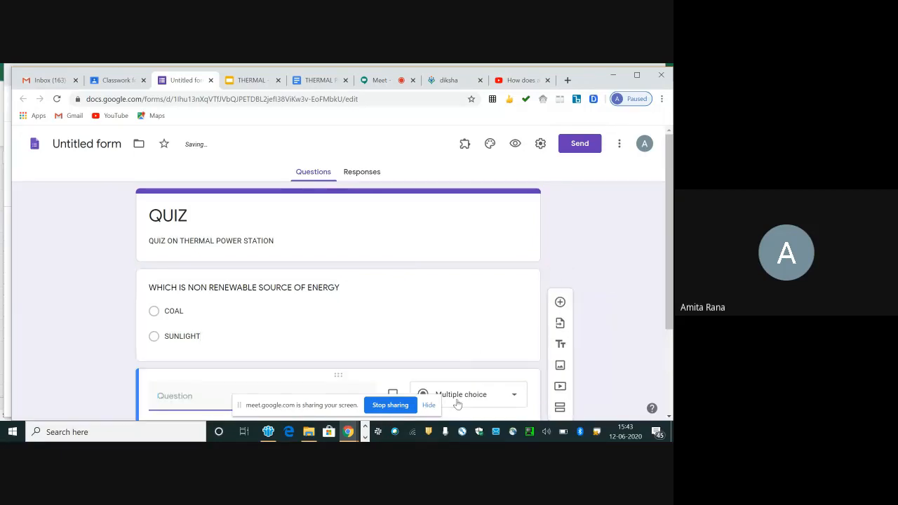
pyautogui.moveTo(669, 263)
pyautogui.mouseDown()
pyautogui.moveTo(671, 328)
pyautogui.moveTo(672, 280)
pyautogui.mouseUp()
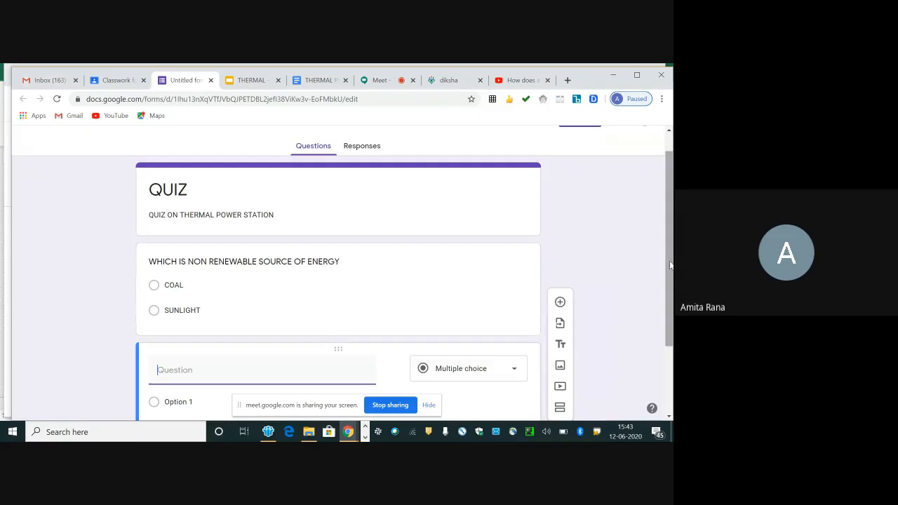
pyautogui.moveTo(670, 266); pyautogui.dragTo(670, 288)
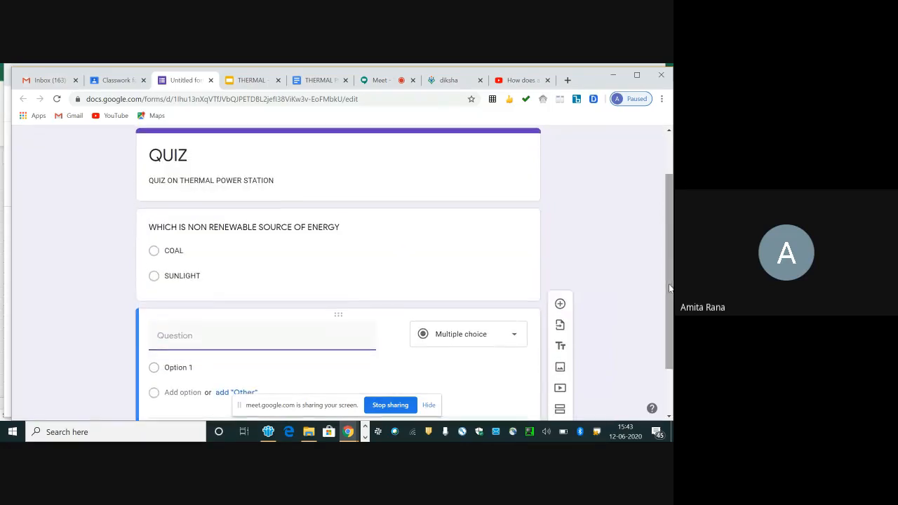
pyautogui.click(369, 237)
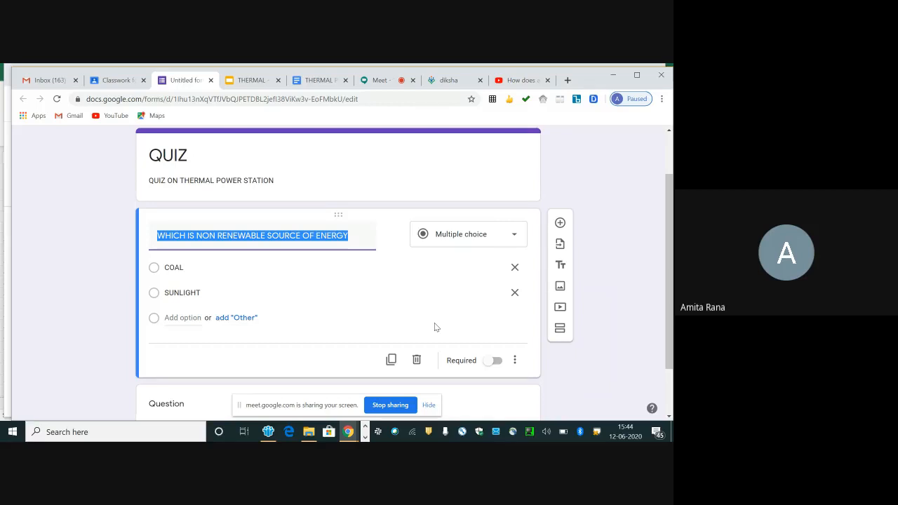
pyautogui.click(497, 361)
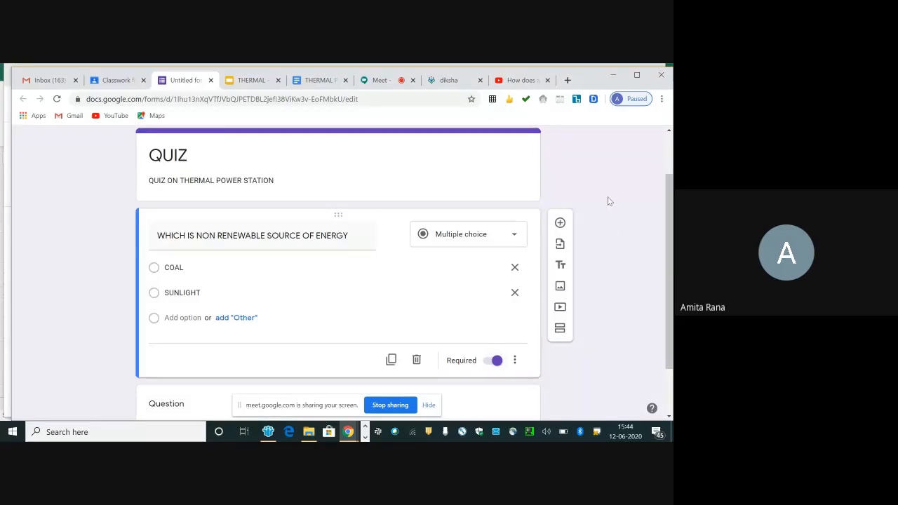
# Step: In the form's general settings, enable collecting email addresses and limit respondents to 1 response
pyautogui.moveTo(670, 249); pyautogui.dragTo(666, 191)
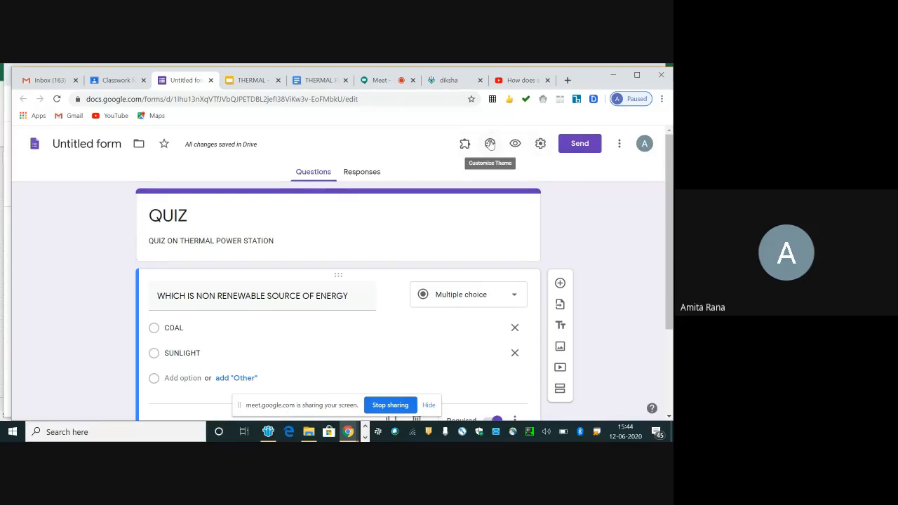
pyautogui.click(540, 145)
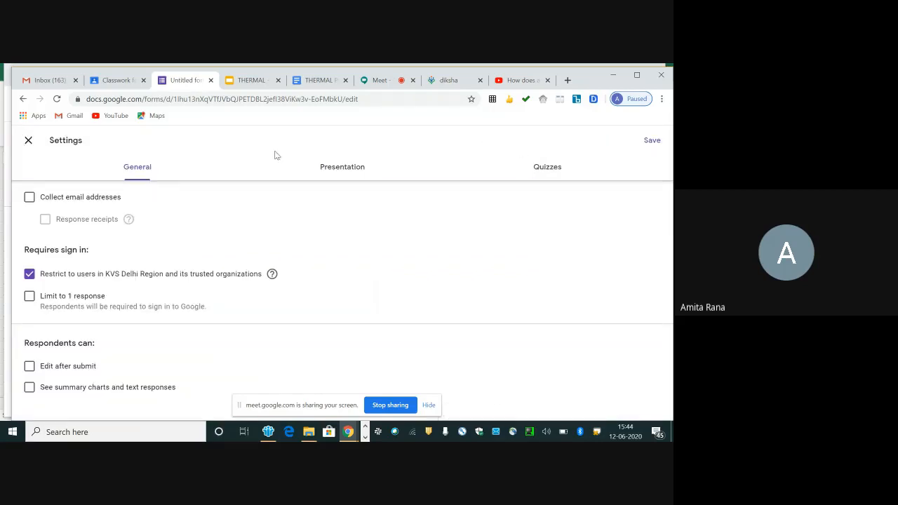
pyautogui.click(30, 198)
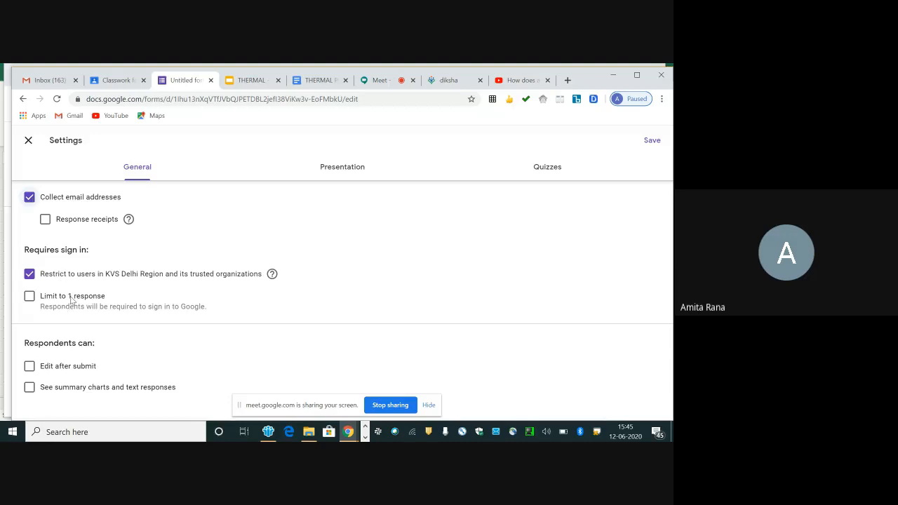
pyautogui.click(30, 296)
# Step: Review the presentation settings, make the form a quiz with grades released later after manual review, and save the settings
pyautogui.click(351, 169)
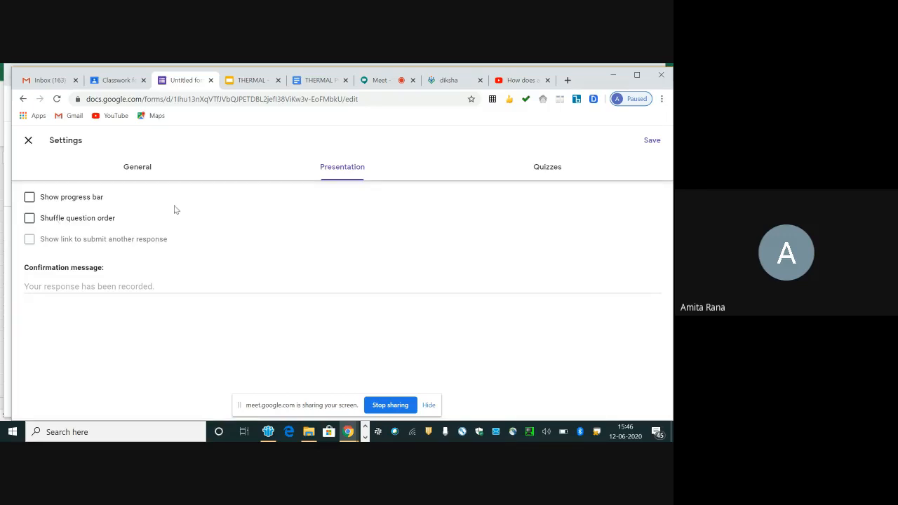
pyautogui.click(549, 173)
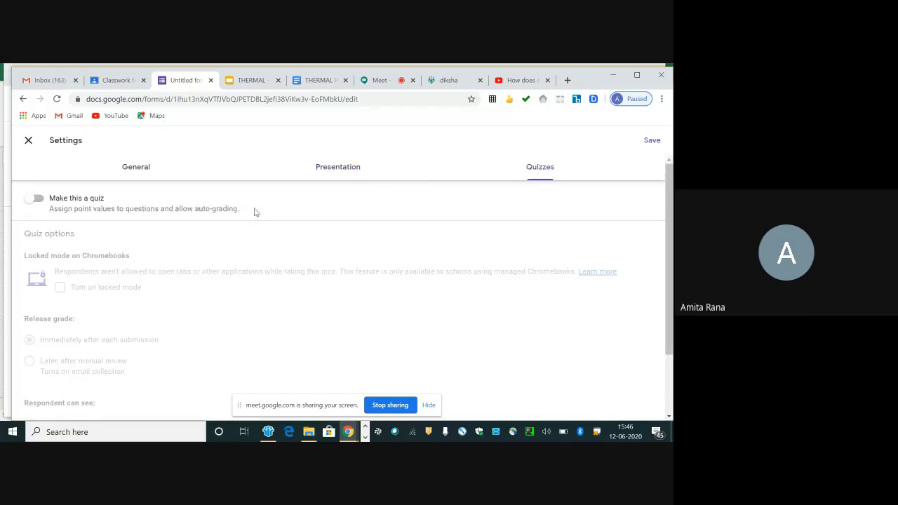
pyautogui.click(38, 199)
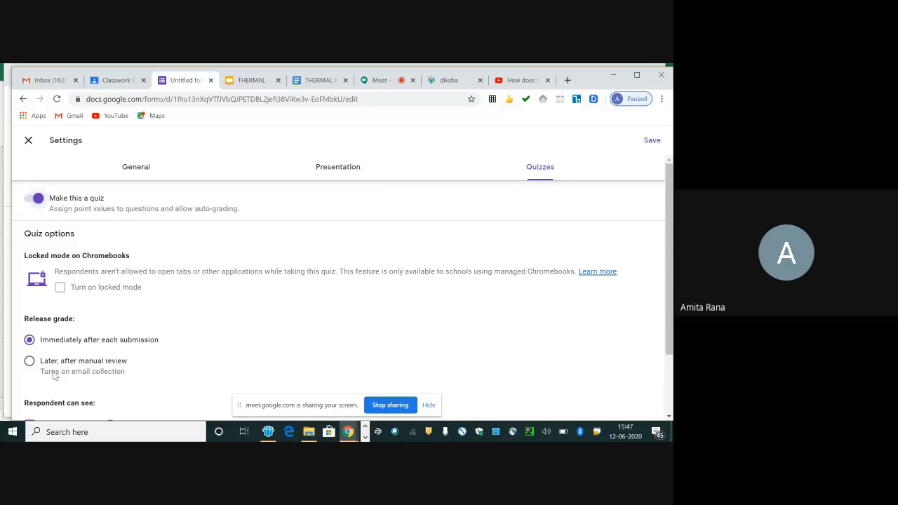
pyautogui.click(30, 361)
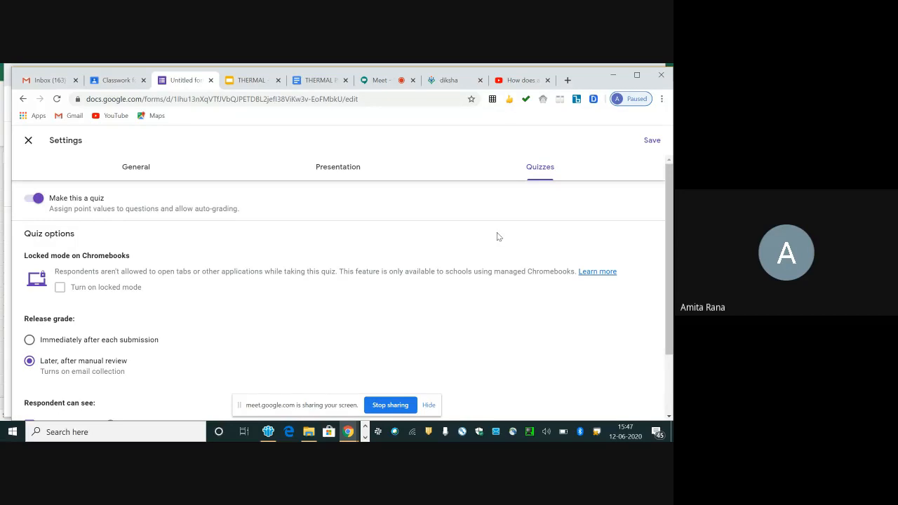
pyautogui.click(650, 141)
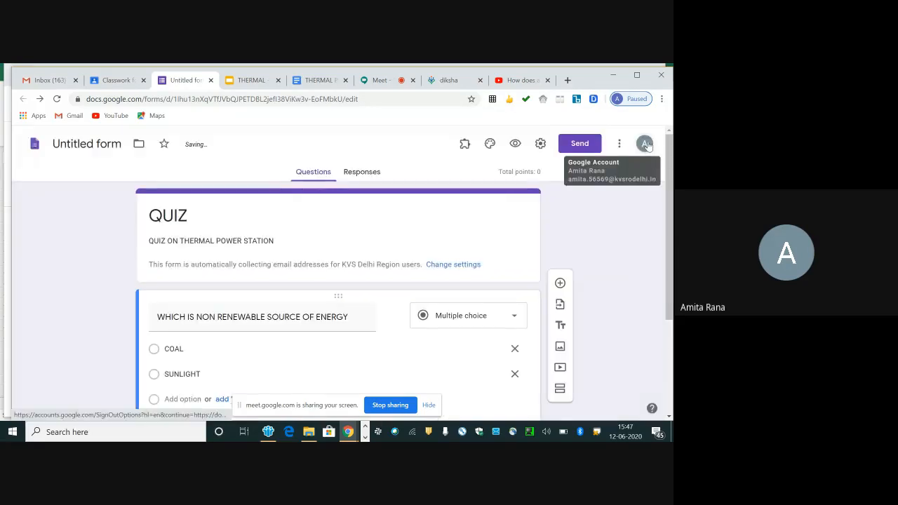
# Step: Set COAL as the correct answer to the non-renewable energy question and assign it 5 points
pyautogui.moveTo(667, 178); pyautogui.dragTo(671, 250)
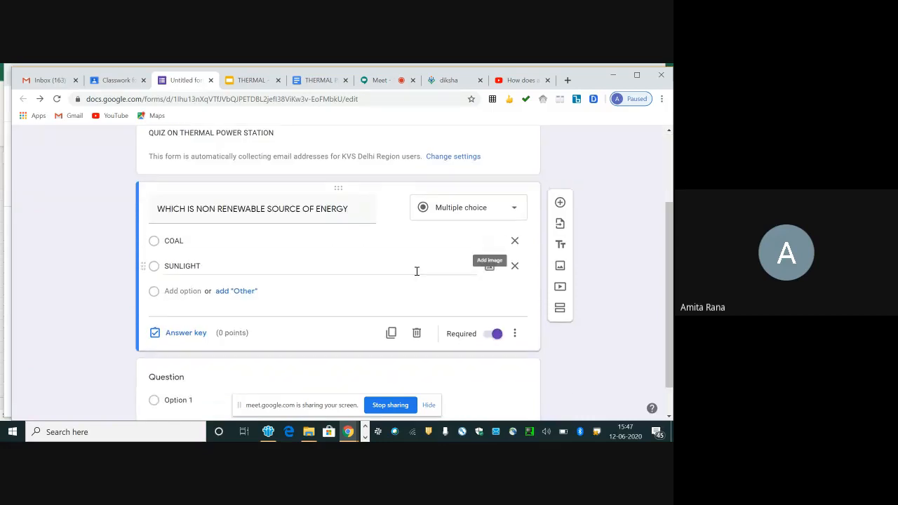
pyautogui.click(177, 339)
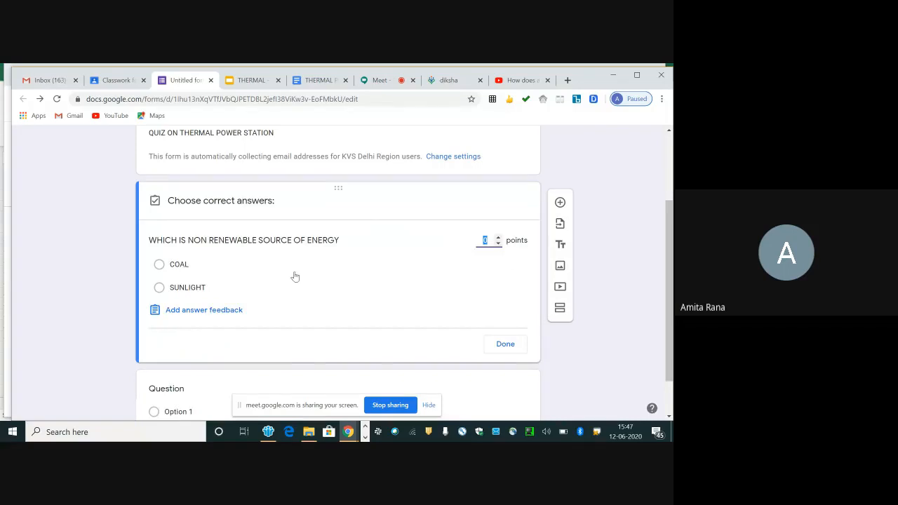
pyautogui.click(161, 264)
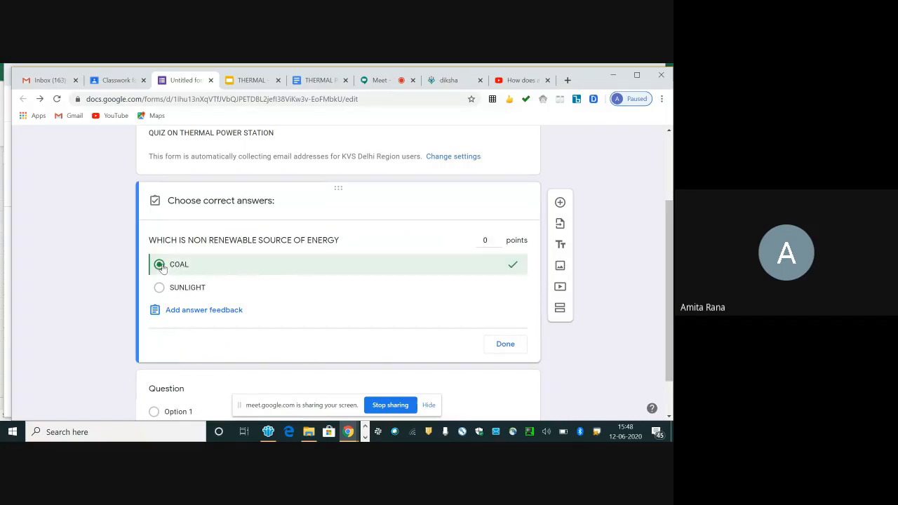
pyautogui.click(490, 241)
pyautogui.press('BackSpace')
pyautogui.write('5')
pyautogui.click(510, 343)
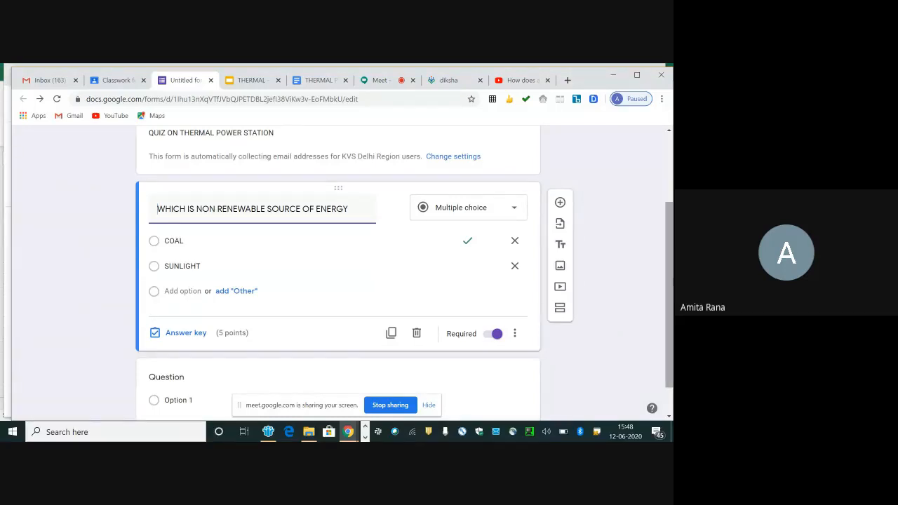
# Step: Return to the Google Classroom assignment and attach the "THERMAL POW..." Word document from the recent Google Drive files
pyautogui.moveTo(667, 281); pyautogui.dragTo(667, 210)
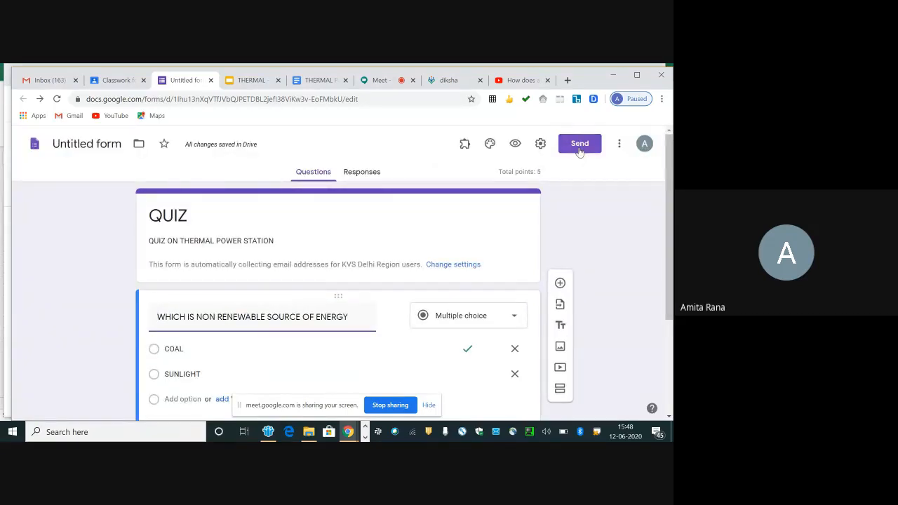
pyautogui.click(116, 80)
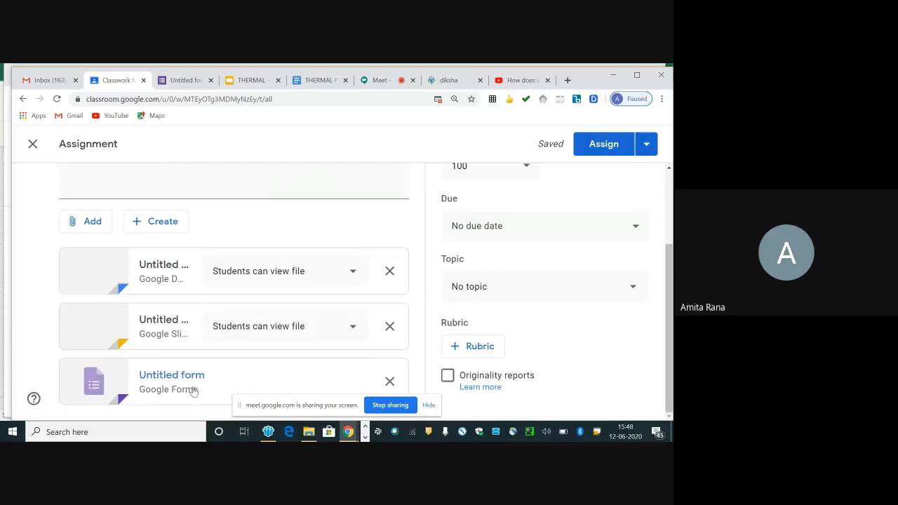
pyautogui.click(161, 226)
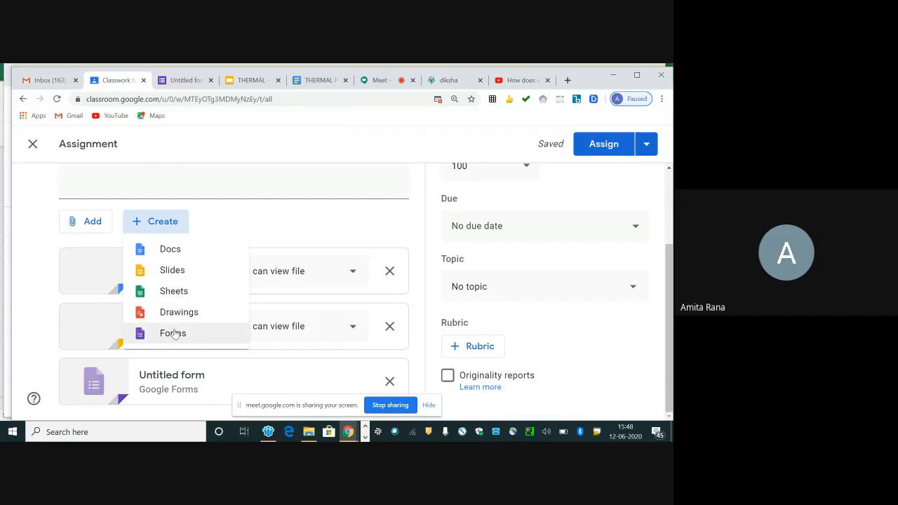
pyautogui.click(214, 192)
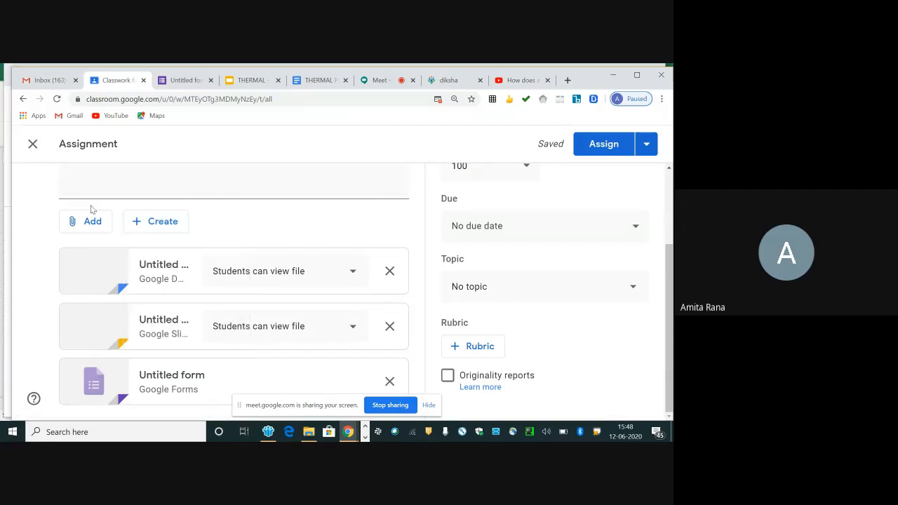
pyautogui.click(86, 221)
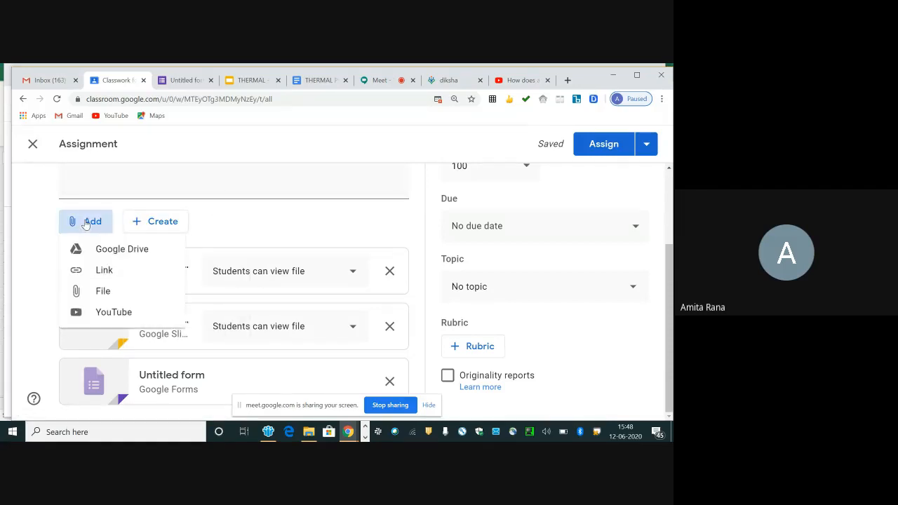
pyautogui.click(115, 256)
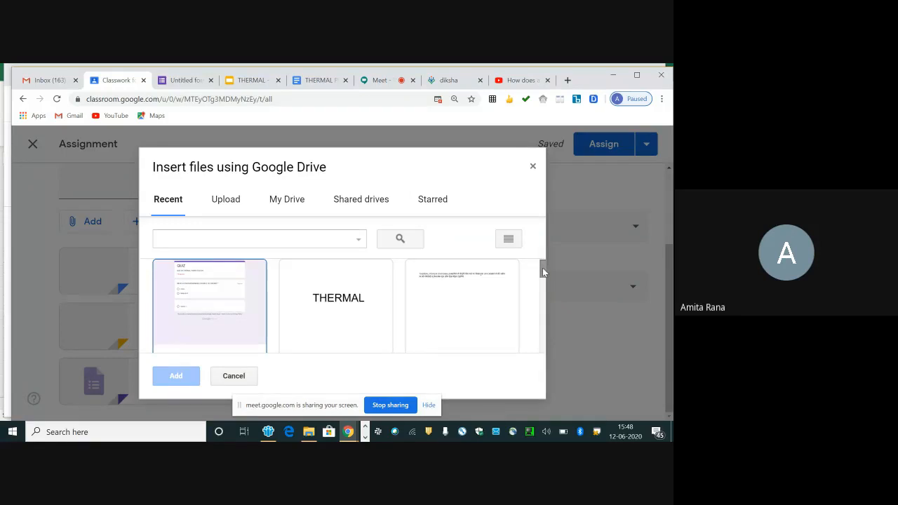
pyautogui.moveTo(542, 269); pyautogui.dragTo(545, 299)
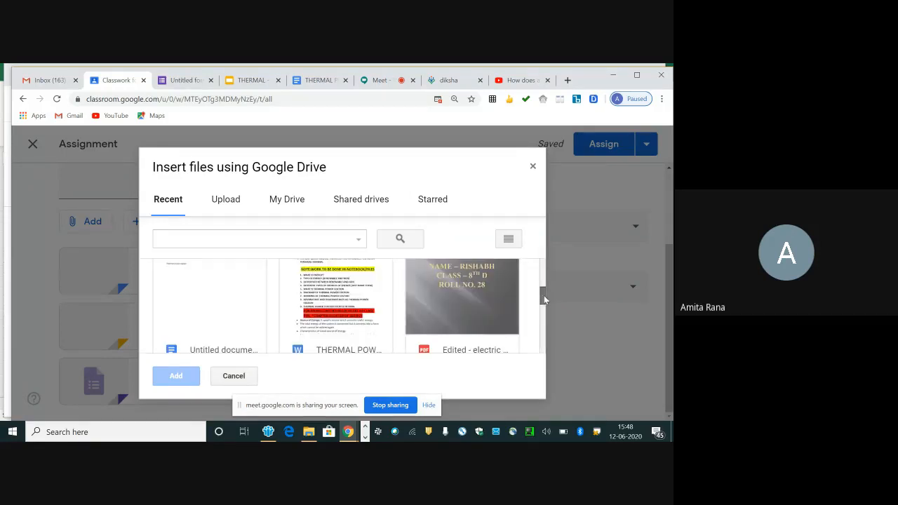
pyautogui.click(321, 298)
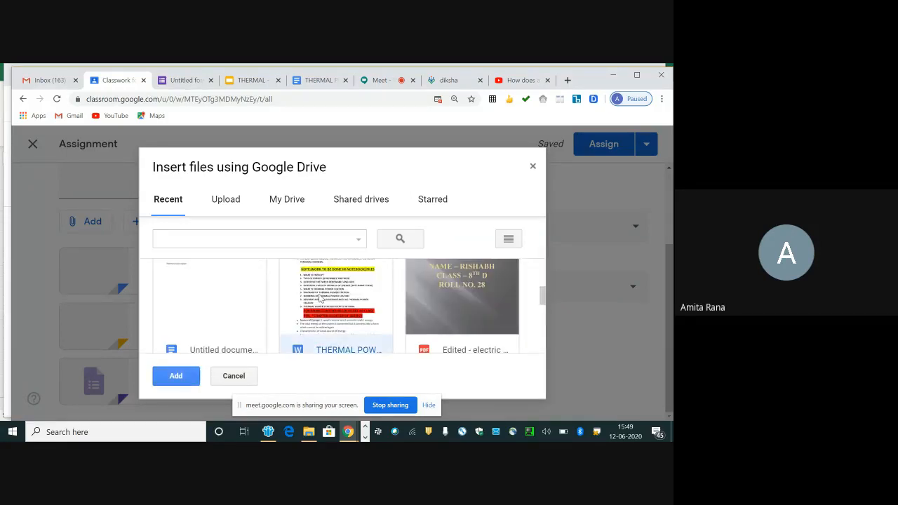
pyautogui.click(177, 377)
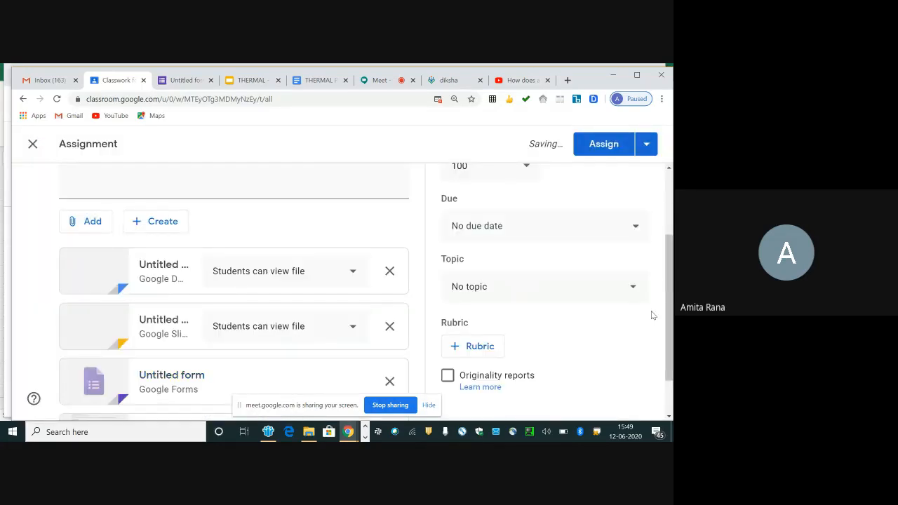
# Step: Start adding a link attachment to the assignment
pyautogui.moveTo(669, 293); pyautogui.dragTo(671, 349)
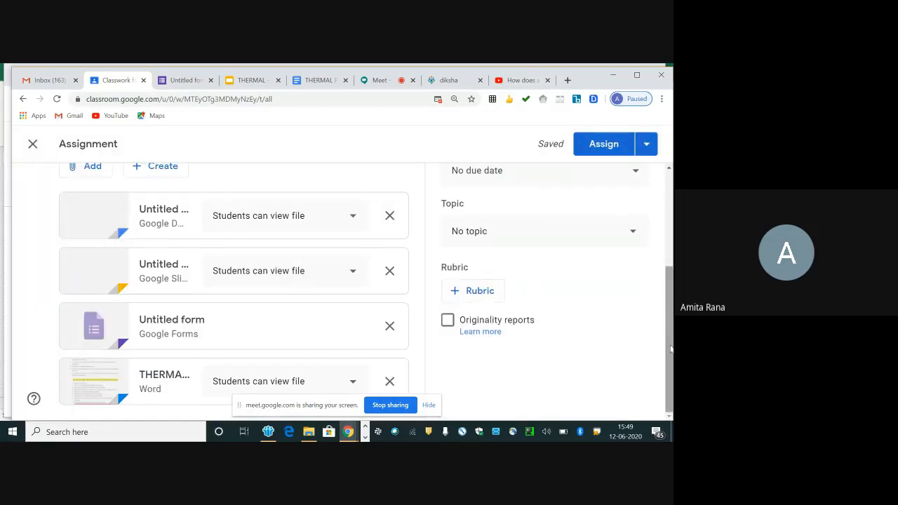
pyautogui.click(82, 176)
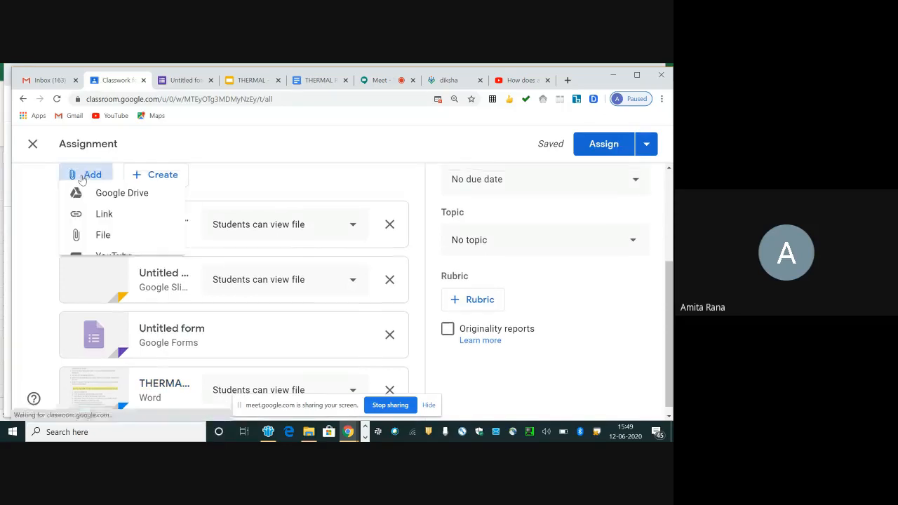
pyautogui.click(95, 224)
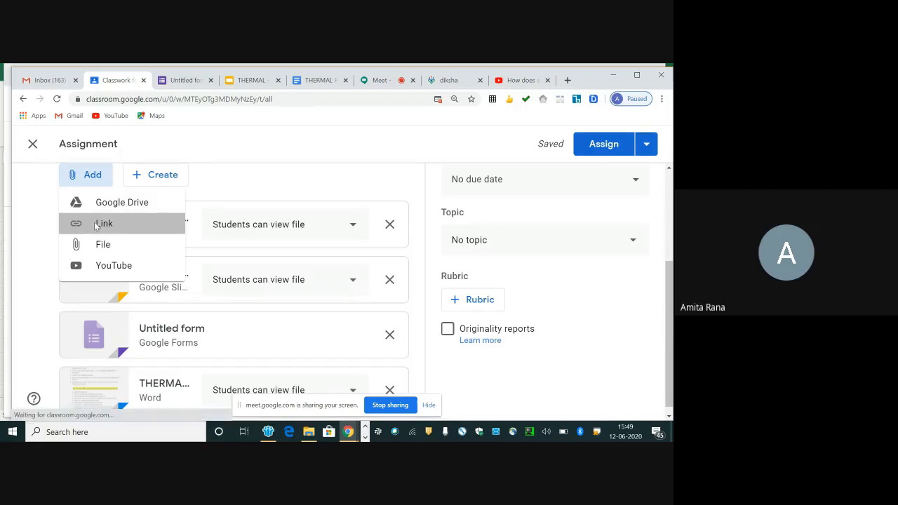